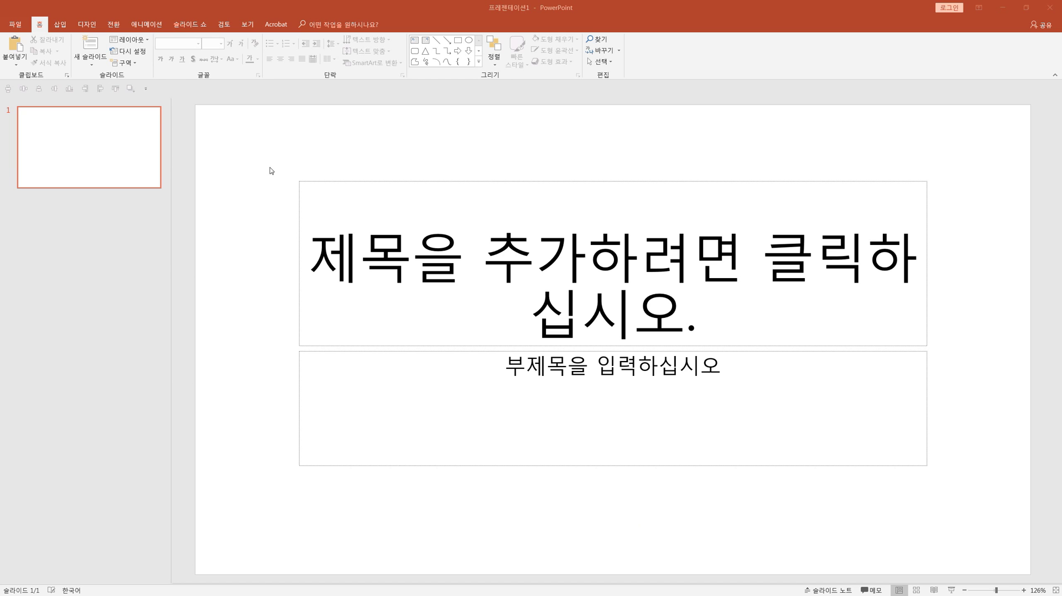
Change the slide layout to Blank.
right_click(261, 176)
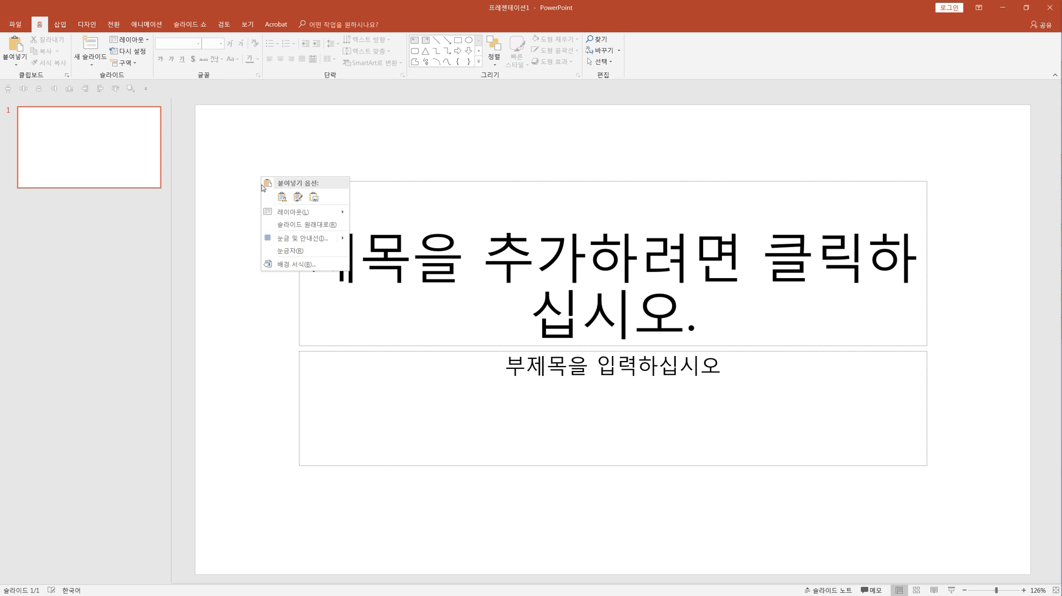
mouse_move(282, 212)
left_click(392, 337)
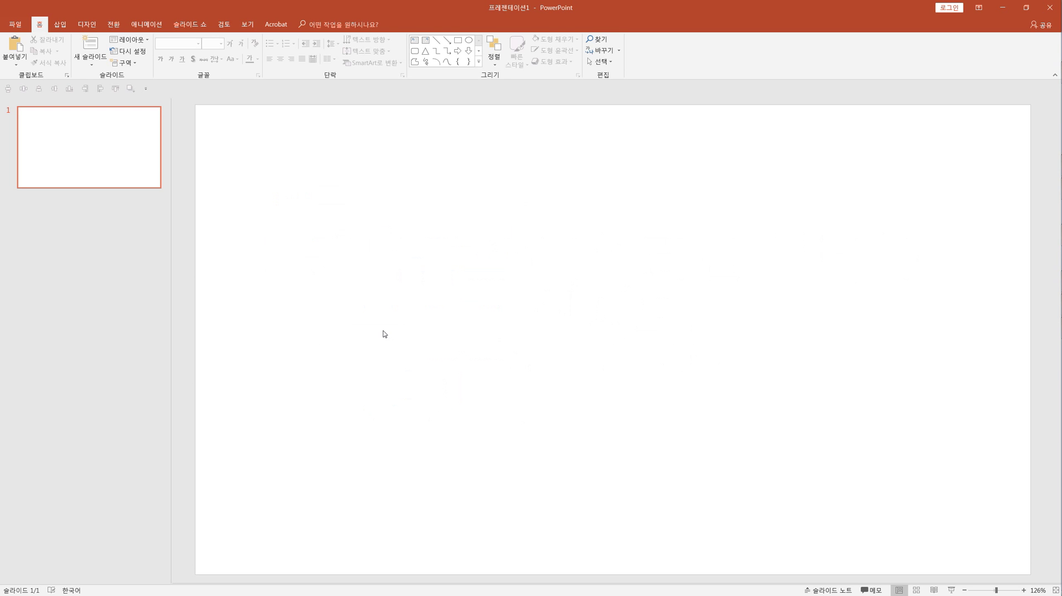
Draw a tall rounded rectangle with less rounded corners and drag an offset copy.
left_click(414, 50)
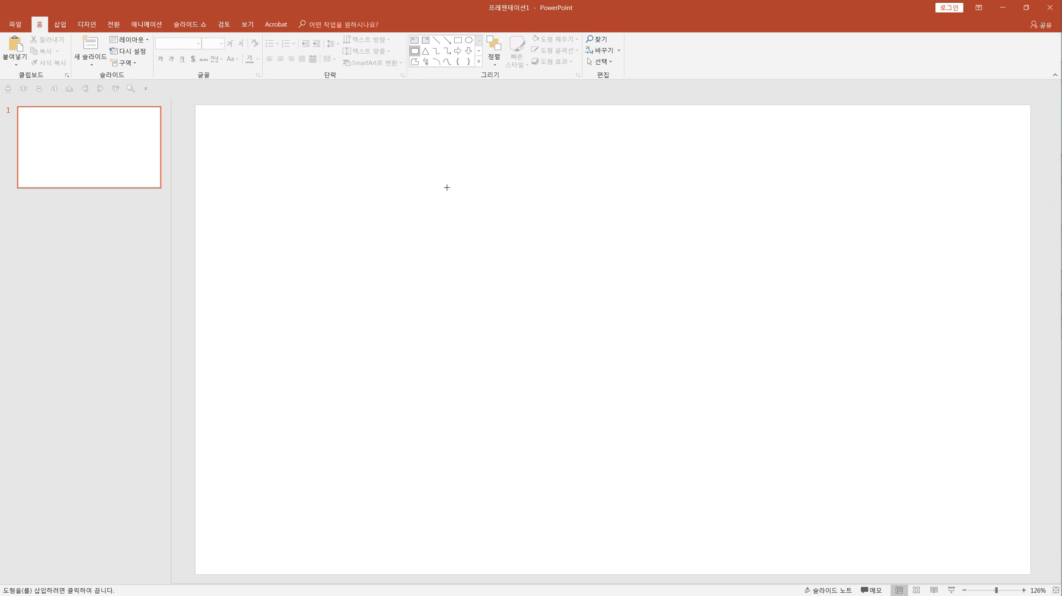
left_click_drag(447, 188, 585, 423)
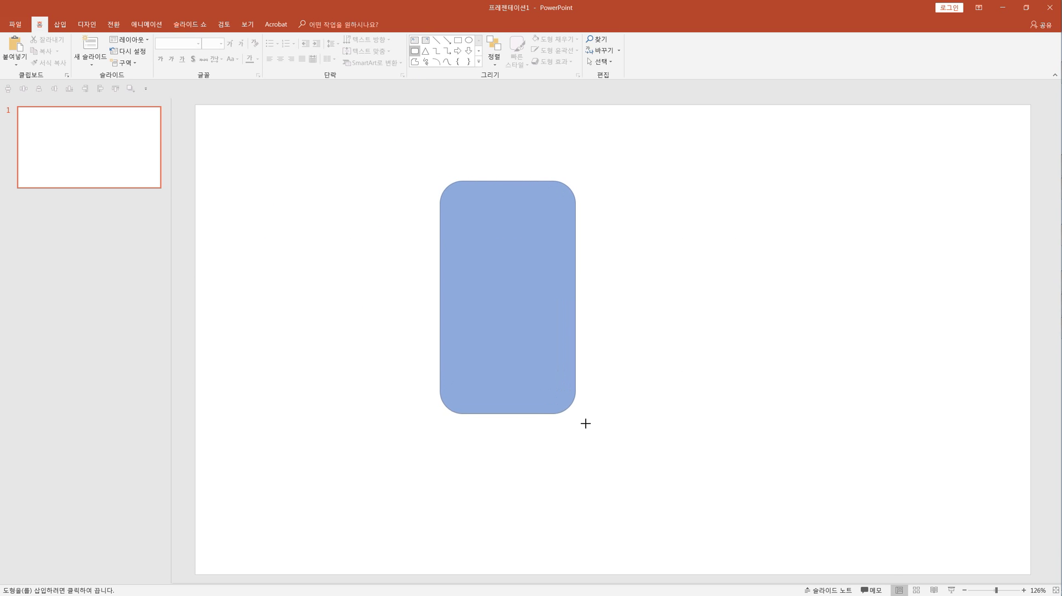
left_click_drag(586, 424, 586, 438)
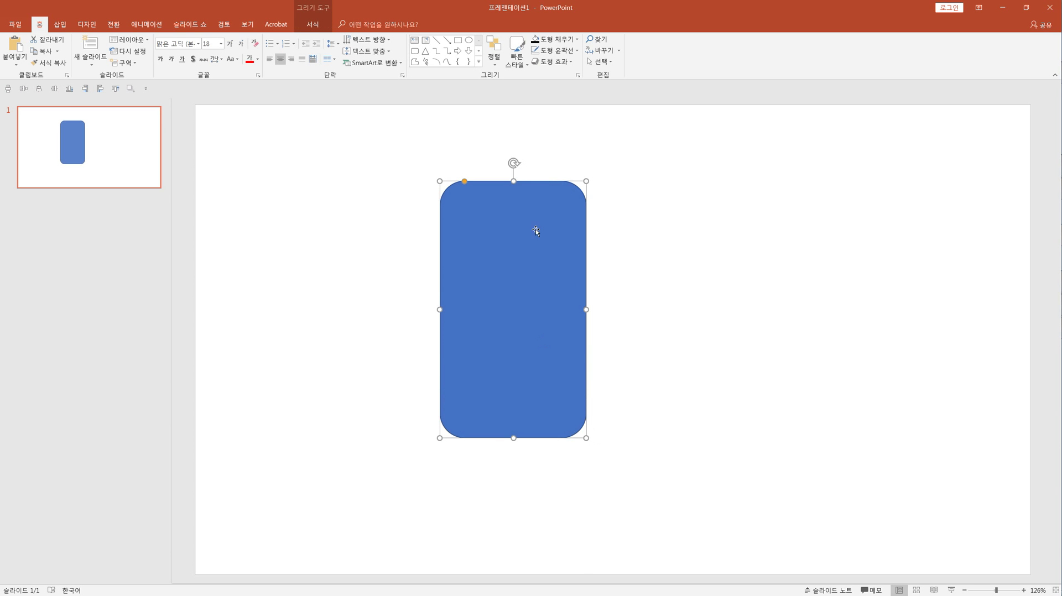
left_click_drag(464, 184, 457, 186)
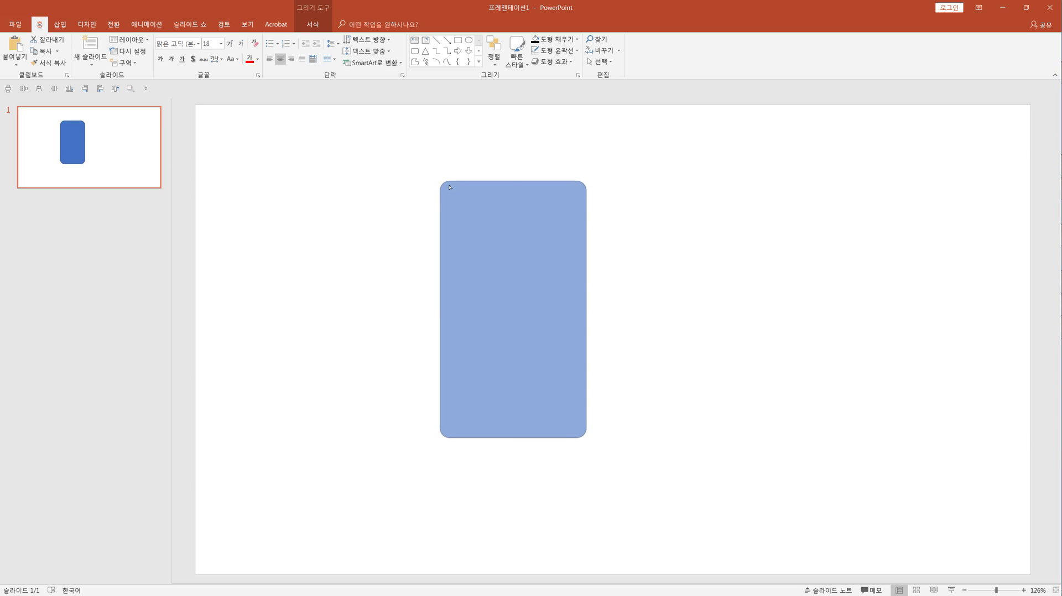
left_click_drag(450, 187, 450, 185)
mouse_move(486, 291)
left_mouse_down()
mouse_move(551, 299)
mouse_move(558, 280)
mouse_move(585, 288)
left_mouse_up()
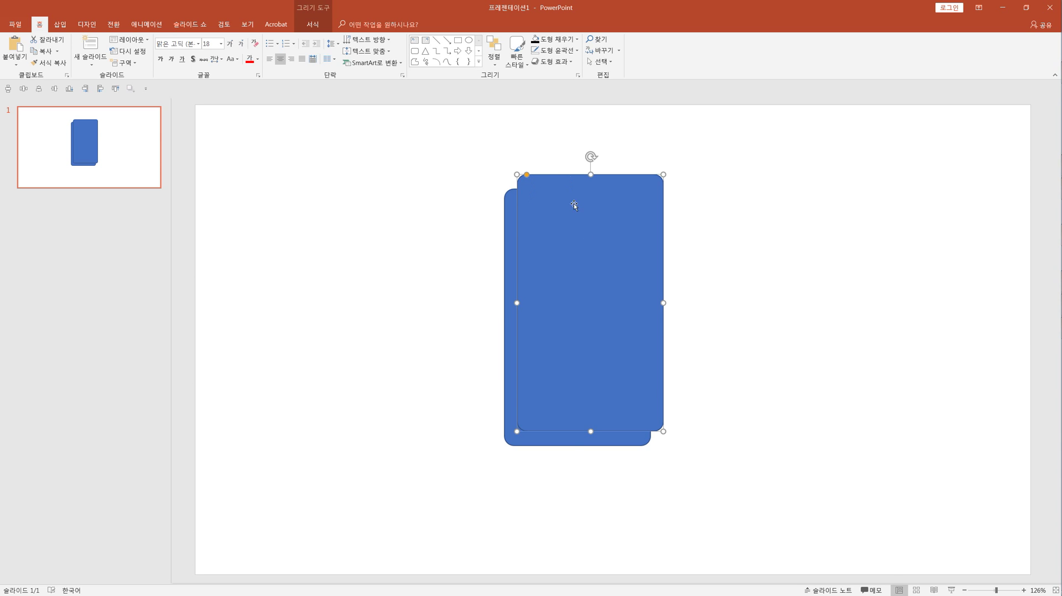
Align the two overlapping rectangles on each other, then undo a stray move.
left_click(516, 297, "ctrl")
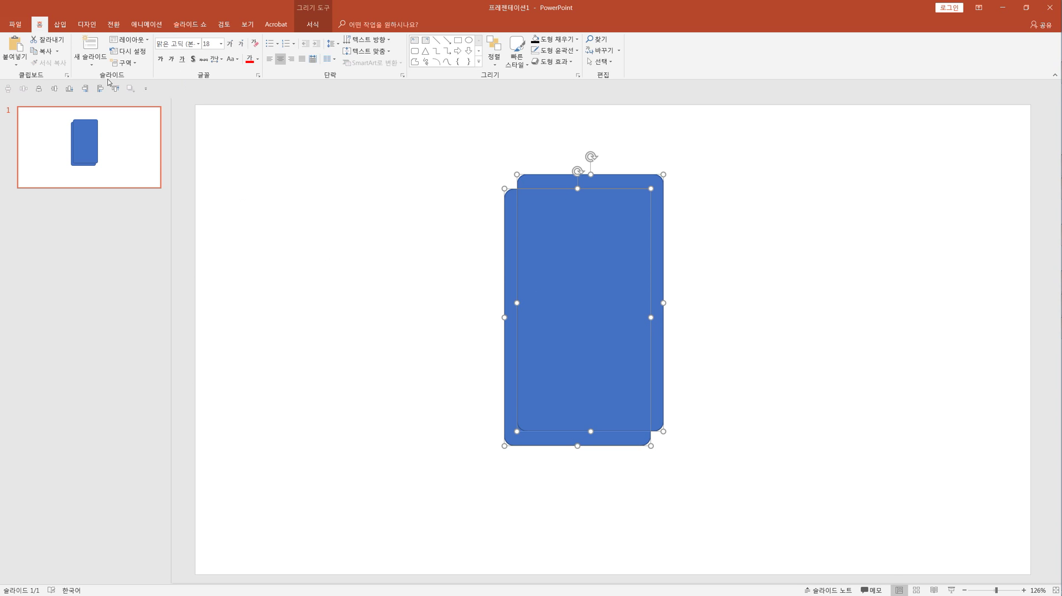
left_click(39, 89)
left_click(38, 89)
left_click(475, 237)
left_click(552, 235)
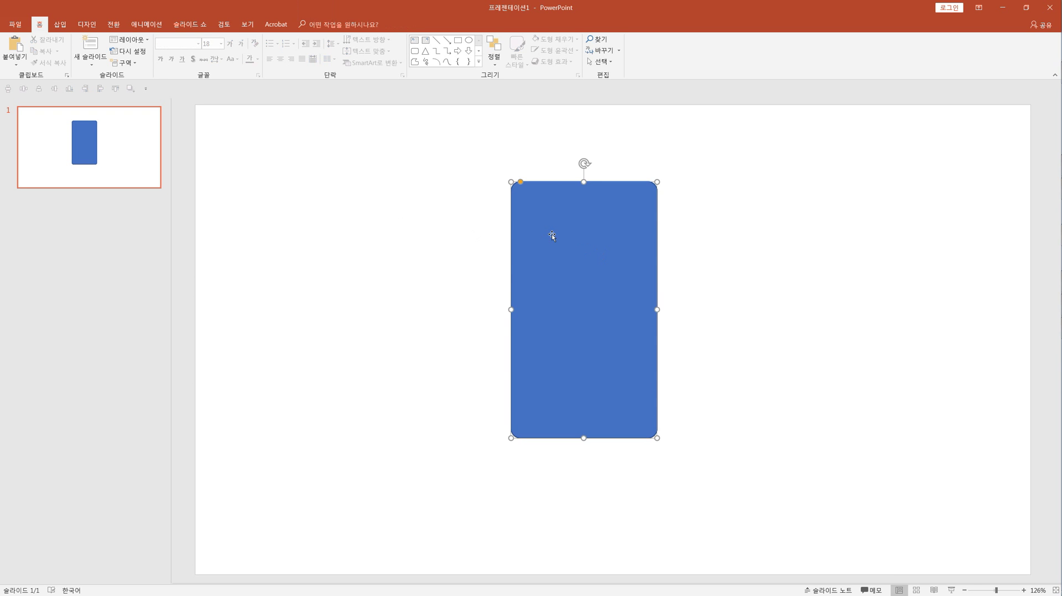
left_click_drag(587, 194, 591, 194)
key("ctrl+z")
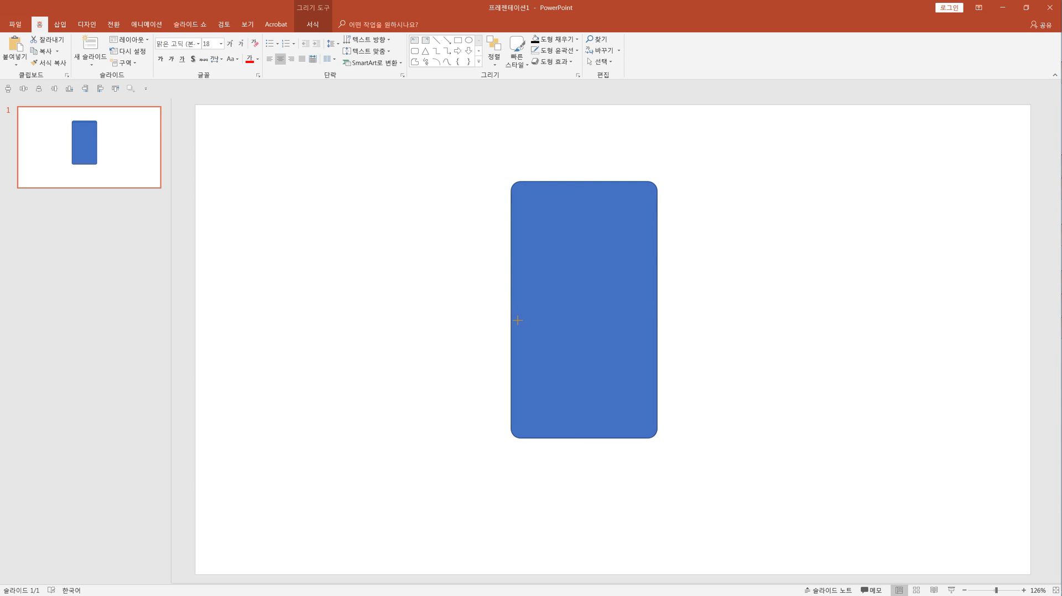
Select all shapes and centre them on each other, horizontally and vertically.
left_click(520, 231)
key("ctrl+a")
left_click(54, 89)
left_click(39, 89)
left_click(263, 168)
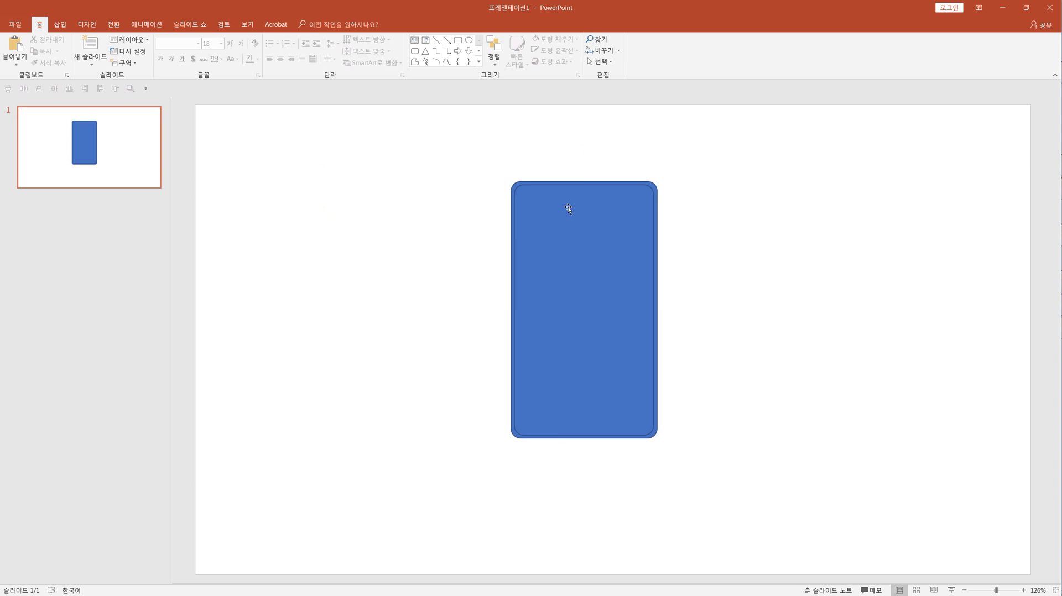
Delete the extra rectangle and Ctrl-drag a copy of the remaining one to the right.
left_click(568, 222)
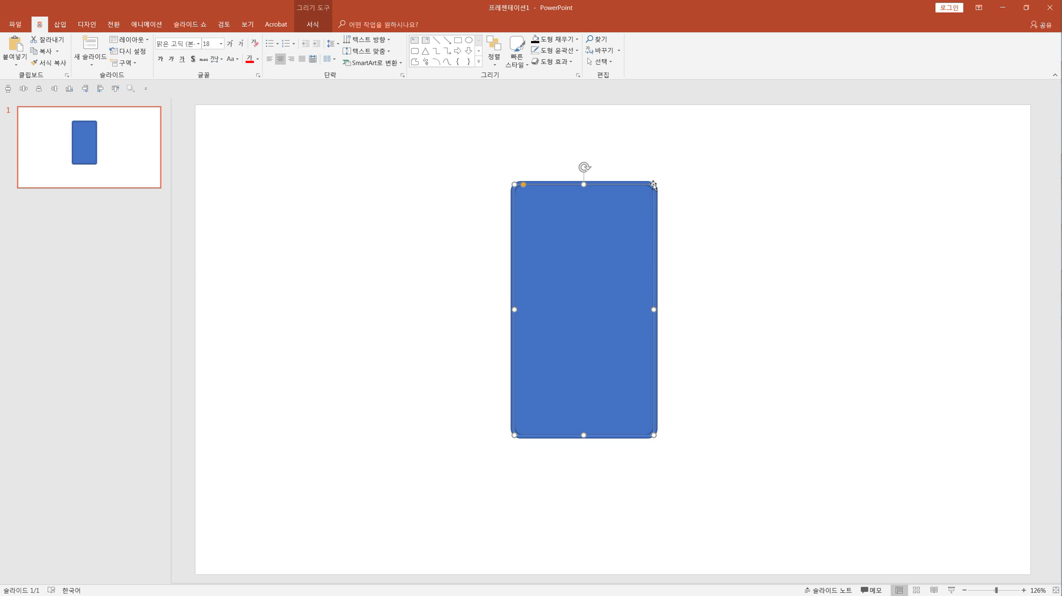
left_click(655, 186, "shift")
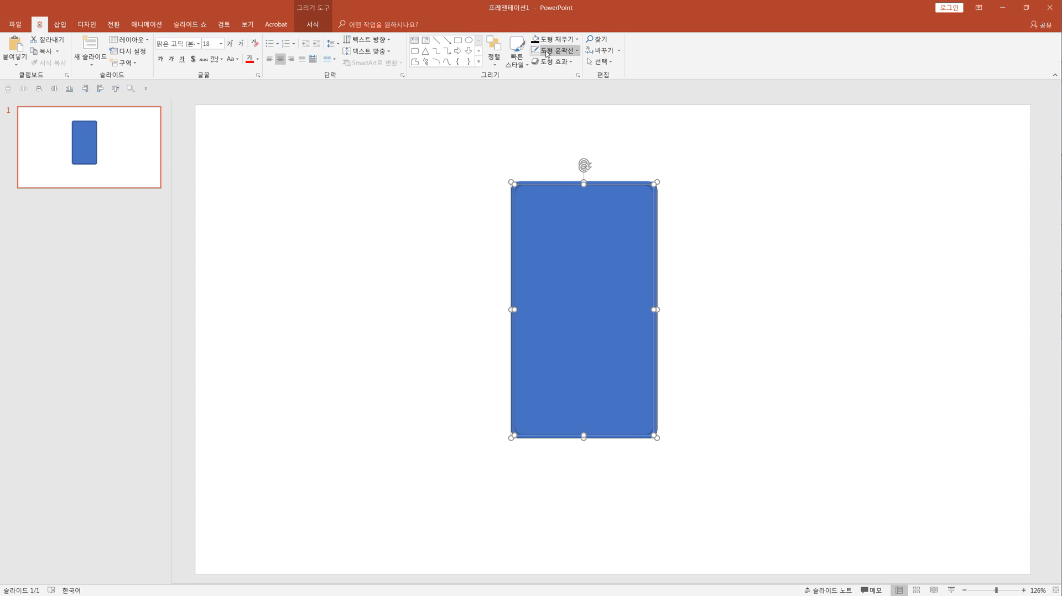
left_click(563, 145)
left_click(549, 225)
key("Delete")
left_click(545, 215)
left_click_drag(567, 255, 751, 255, "ctrl")
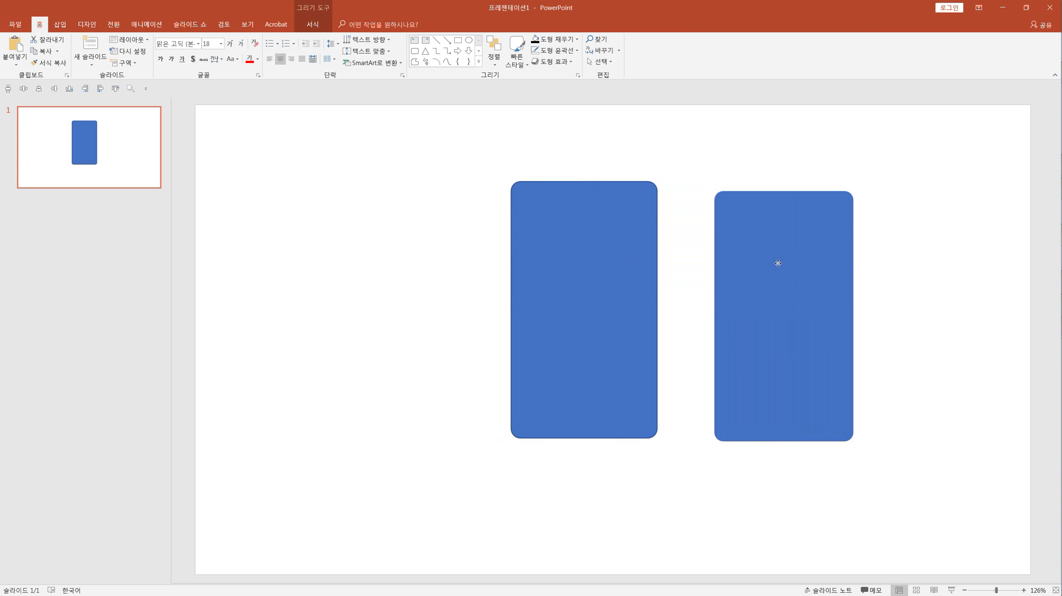
Fill the left rounded rectangle grey and bring up its Format Shape pane.
left_click(644, 242)
left_click(443, 207)
left_click(600, 294)
left_click(560, 42)
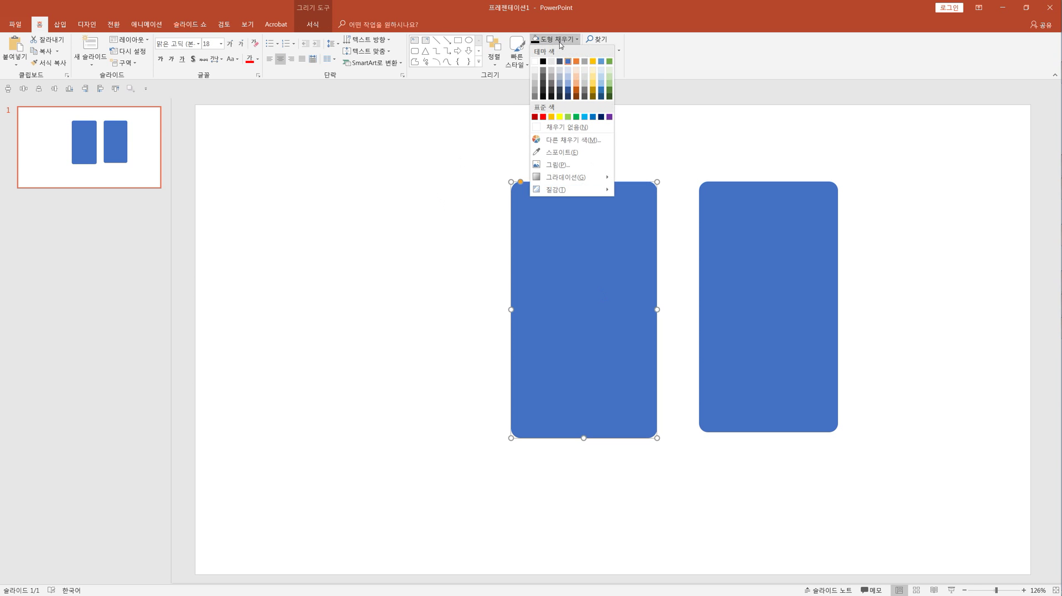
left_click(543, 73)
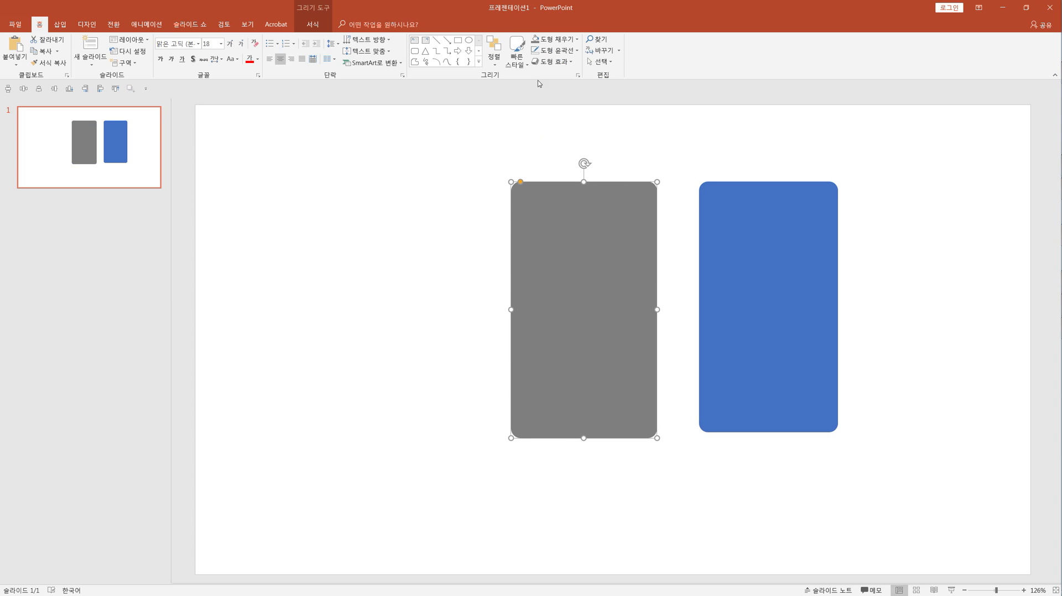
right_click(567, 250)
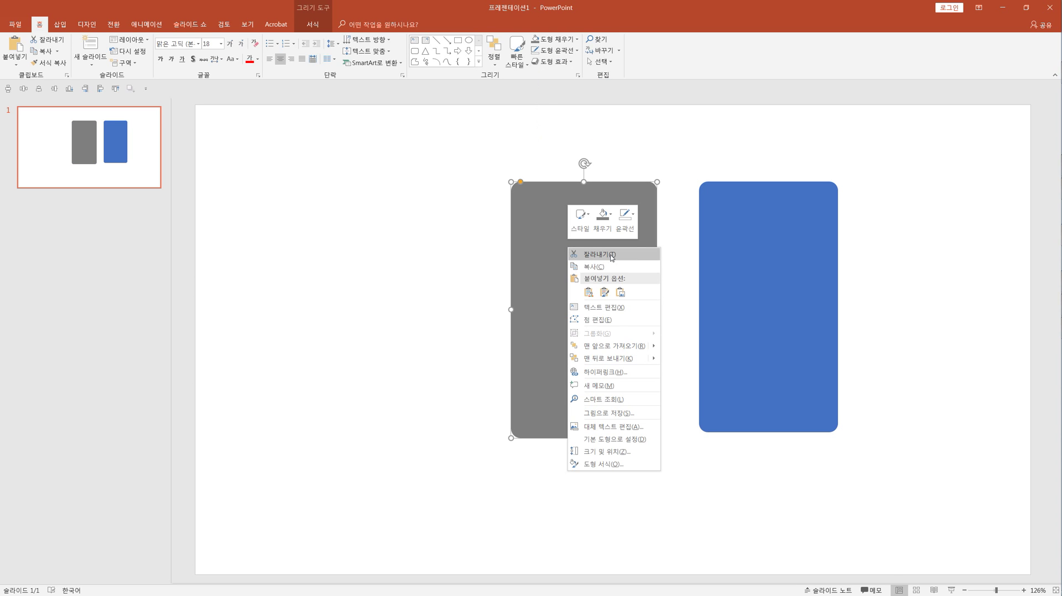
left_click(587, 465)
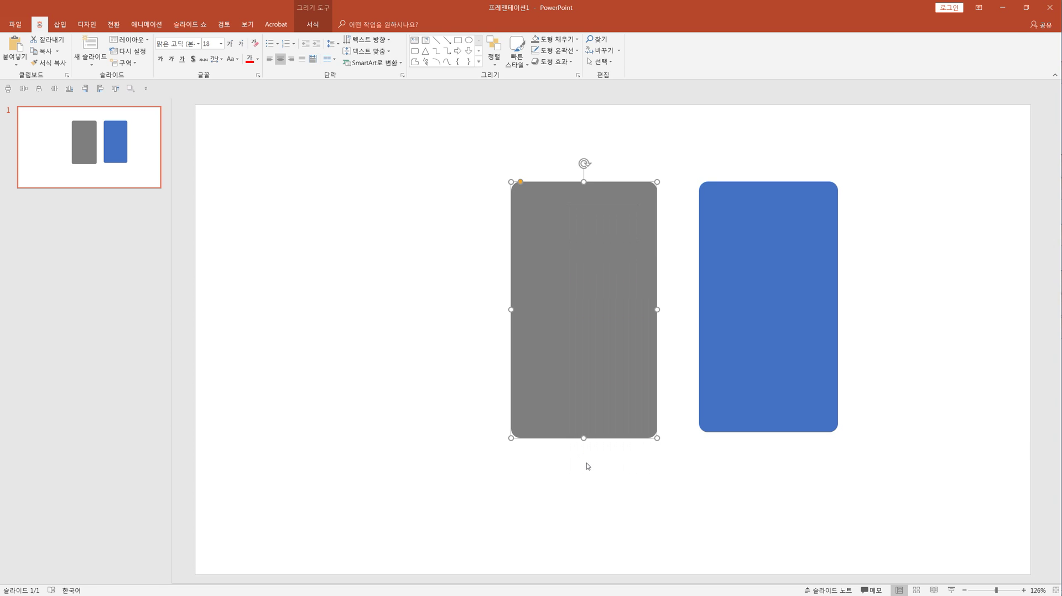
Give the grey rectangle a top bevel preset under 3-D Format.
left_click(948, 145)
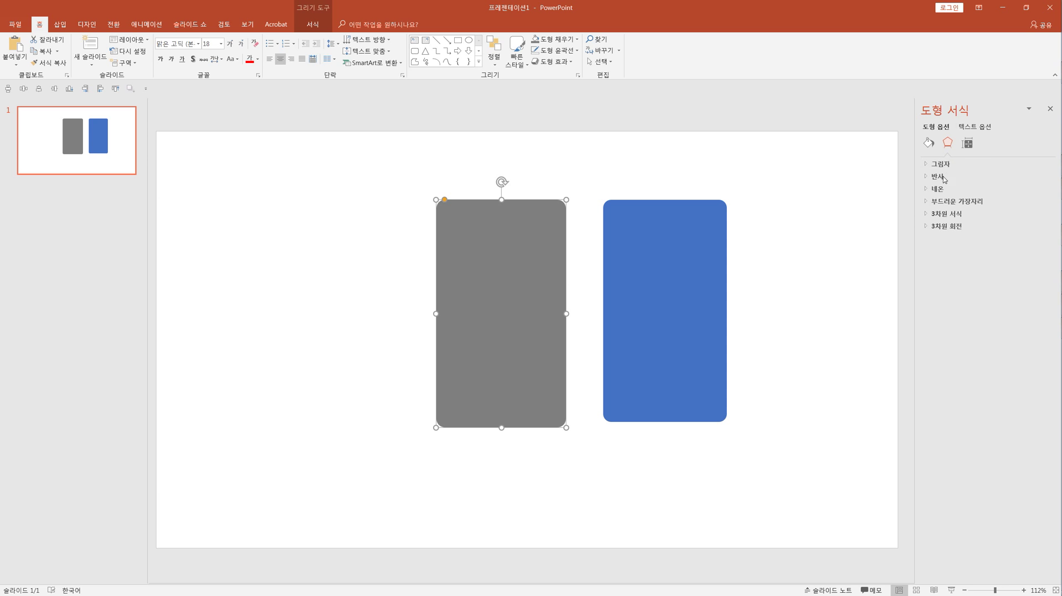
left_click(946, 214)
left_click(957, 249)
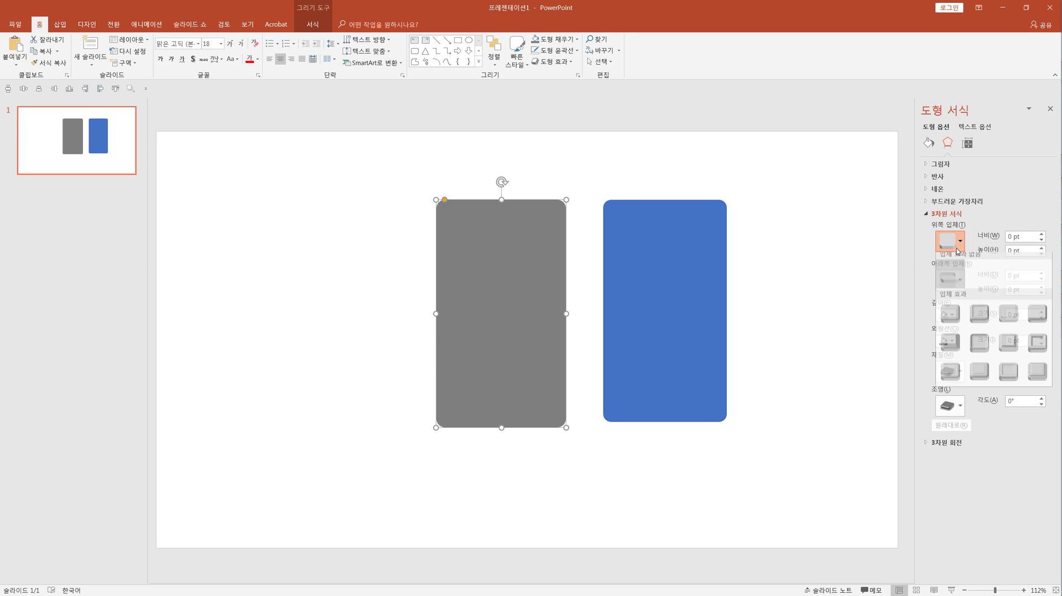
left_click(1033, 346)
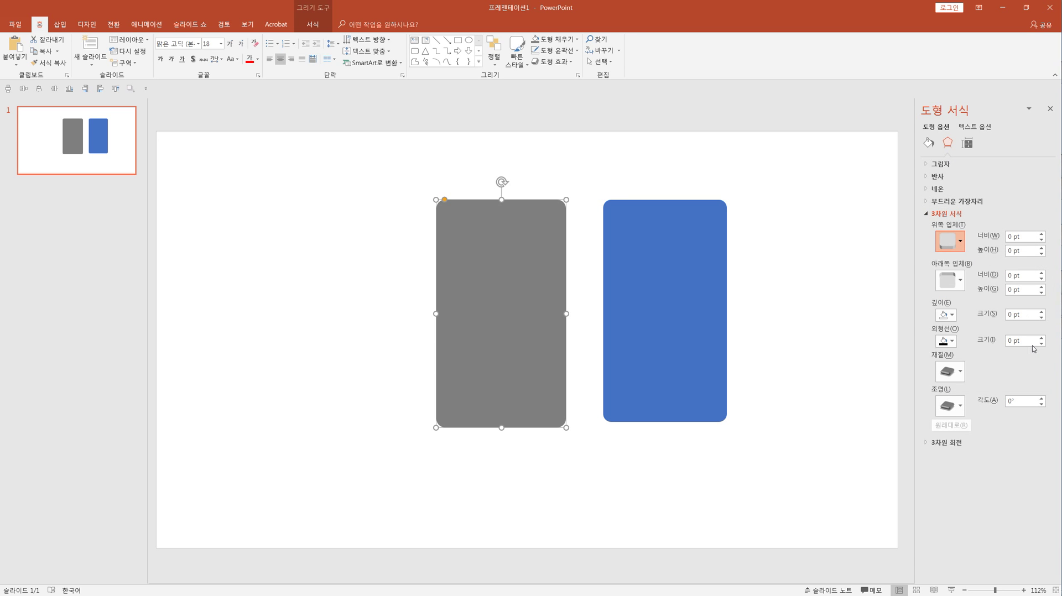
Fill the blue right rectangle black.
left_click(761, 313)
left_click(692, 301)
left_click(523, 244, "shift")
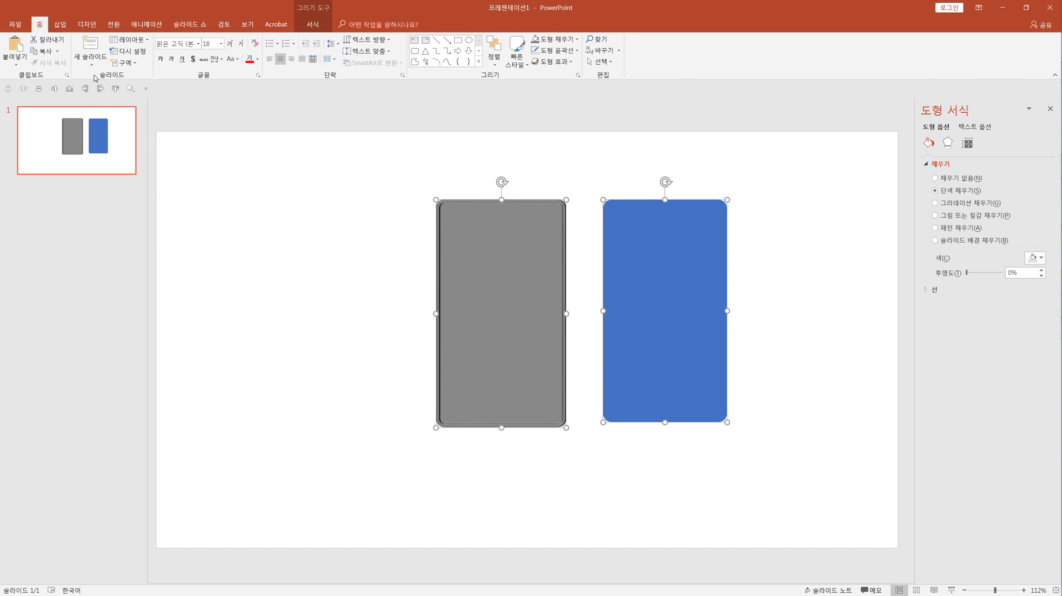
left_click(410, 172)
left_click(671, 295)
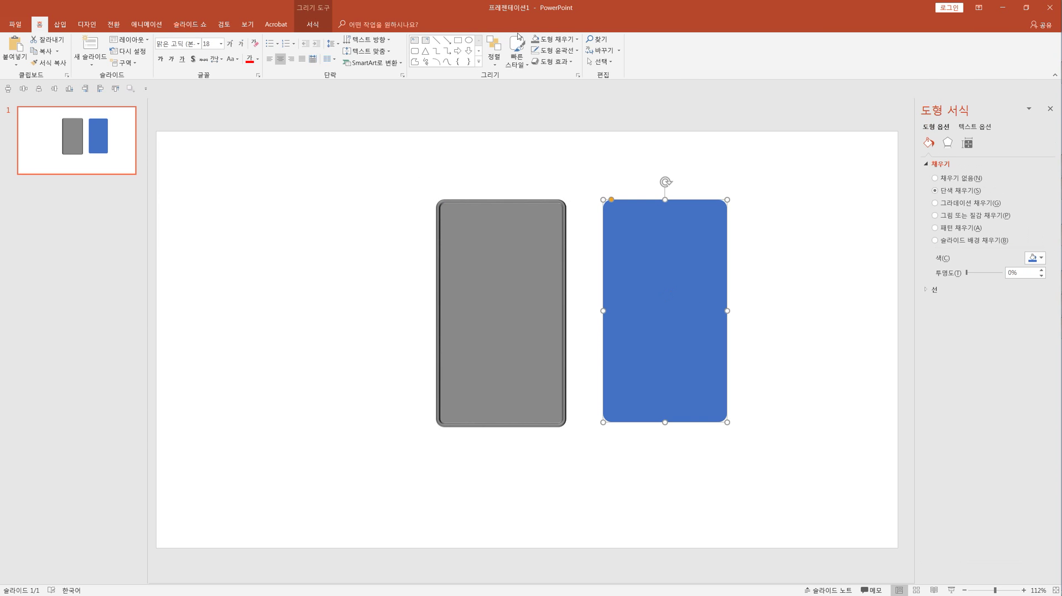
left_click(545, 45)
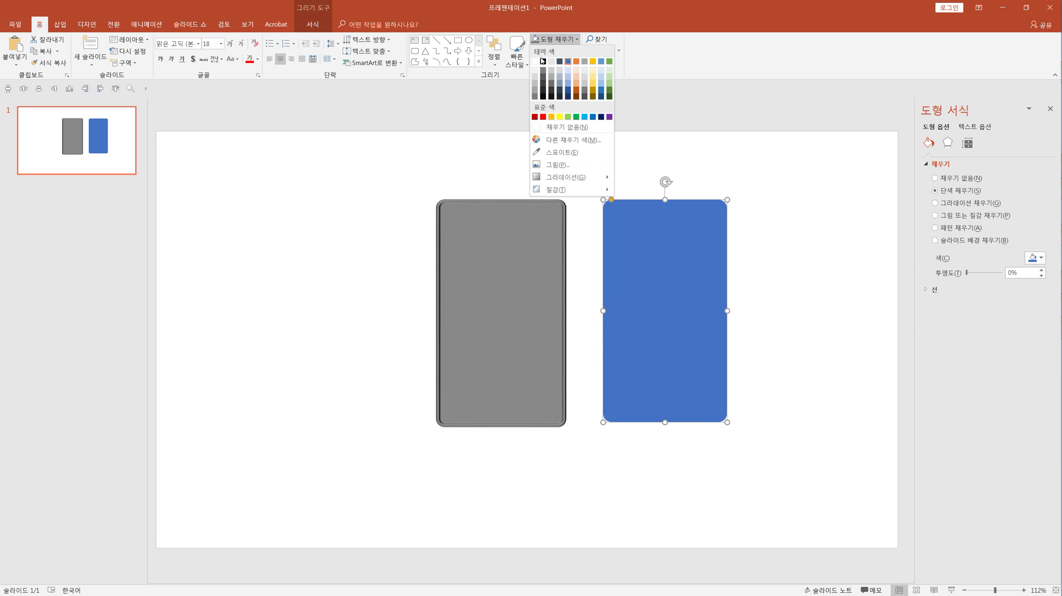
left_click(542, 61)
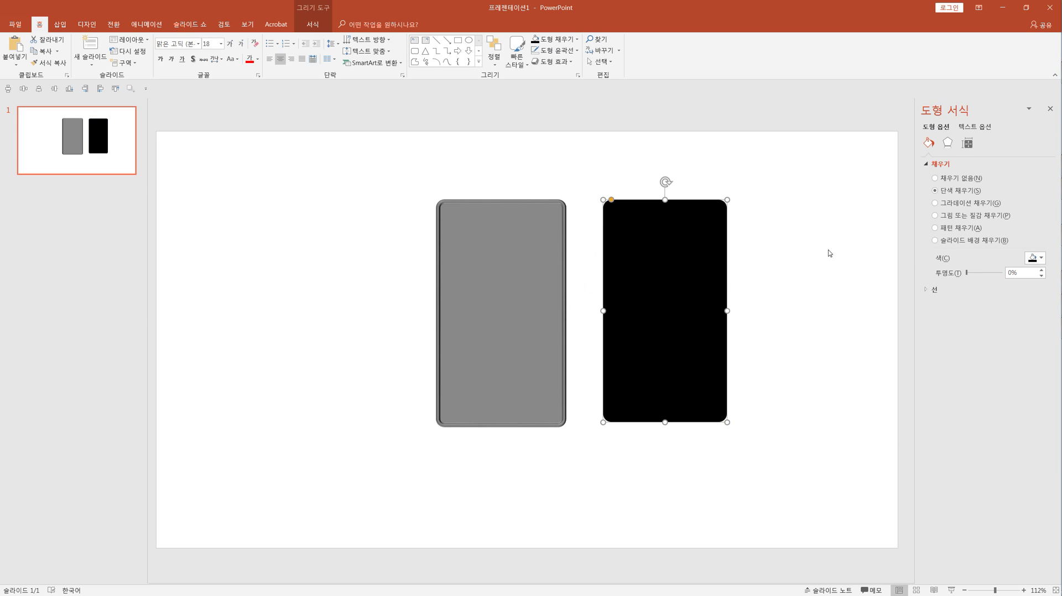
Give the black rectangle a top bevel with height 2.5 pt and width reduced to 2 pt.
left_click(947, 142)
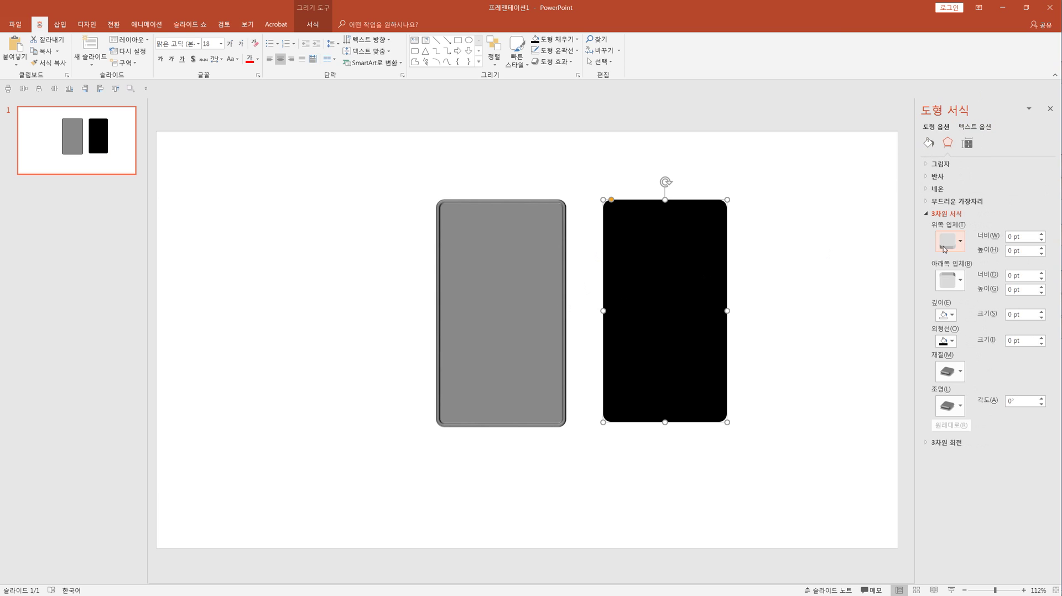
left_click(944, 249)
left_click(1041, 320)
left_click(1042, 254)
left_click(1042, 253)
left_click(1042, 254)
left_click(1042, 254)
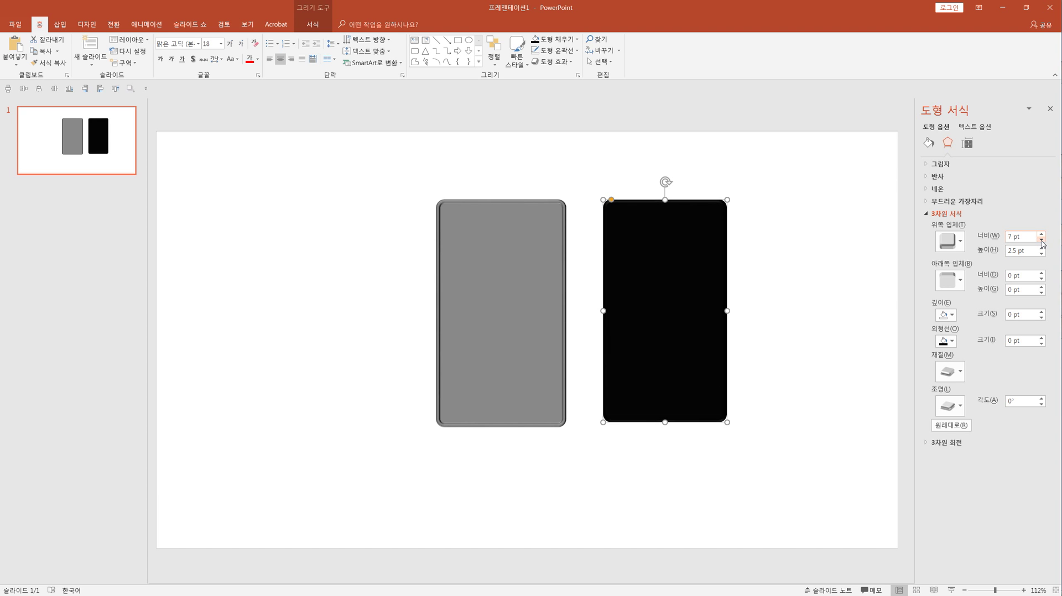
left_click(1042, 241)
Centre-align the black rectangle over the grey one and zoom in to check.
left_click(474, 328, "shift")
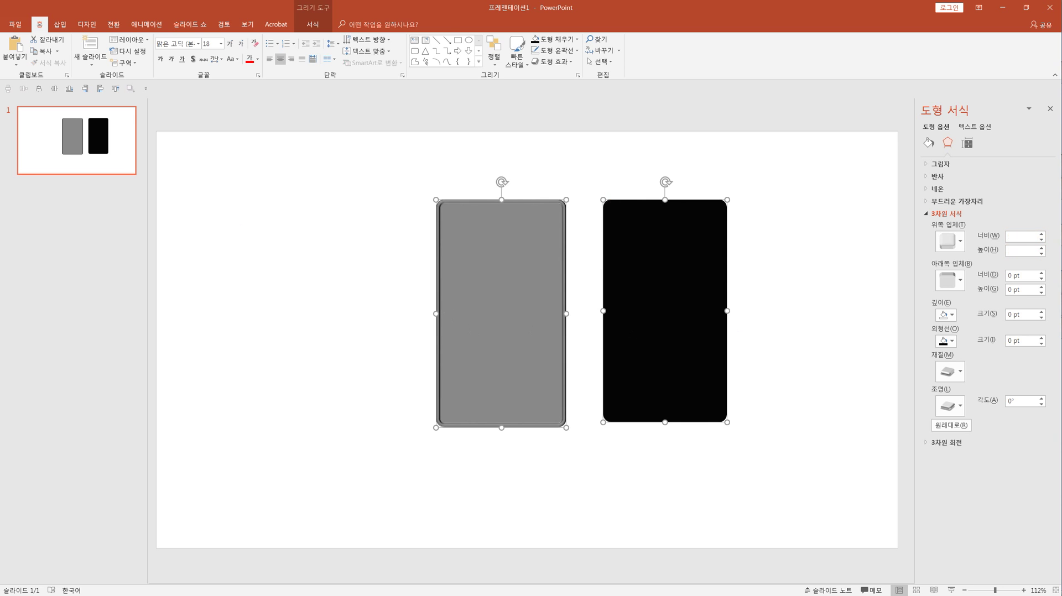
left_click(54, 89)
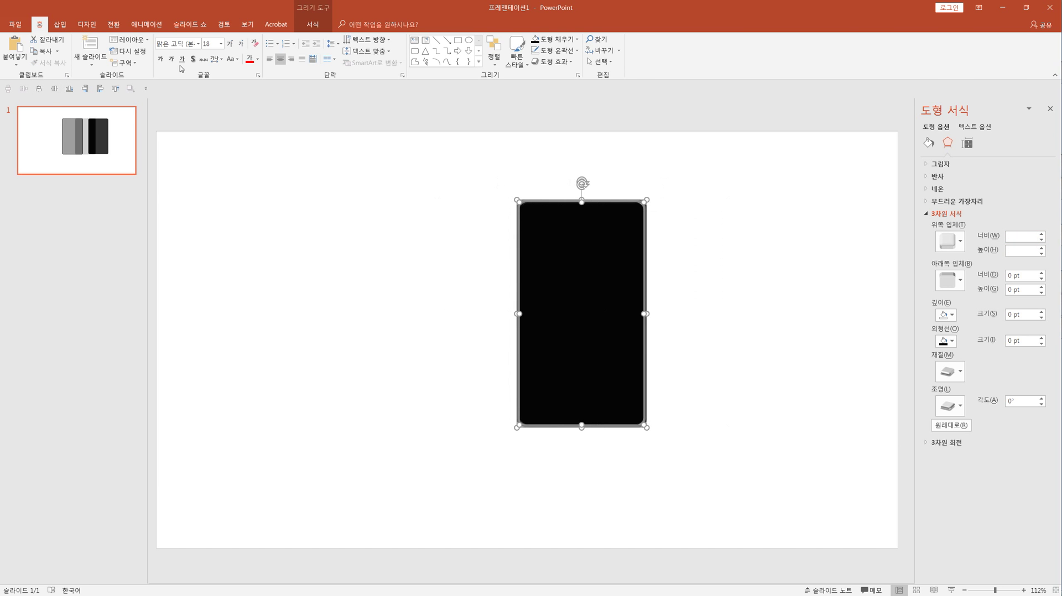
left_click(419, 353)
left_click(569, 265)
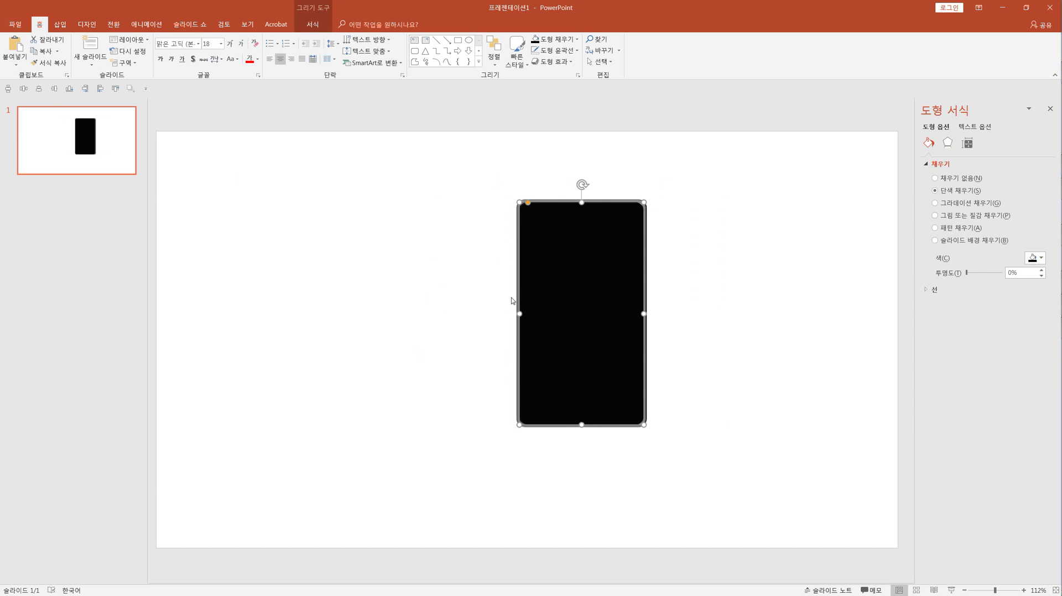
scroll(506, 308, "up", 10)
scroll(505, 308, "down", 5)
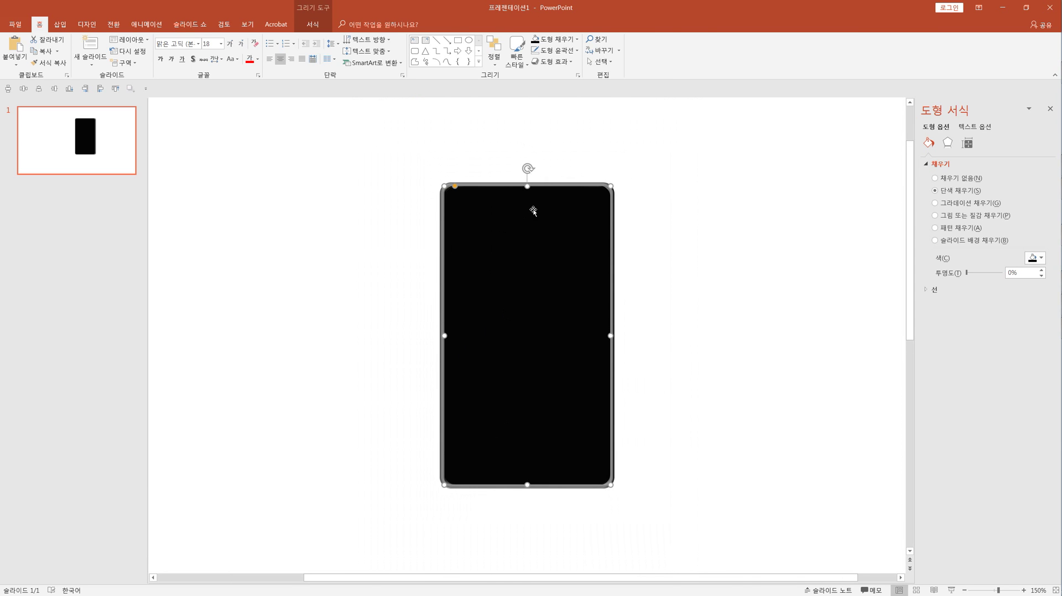
scroll(503, 172, "up", 3)
scroll(499, 173, "up", 2)
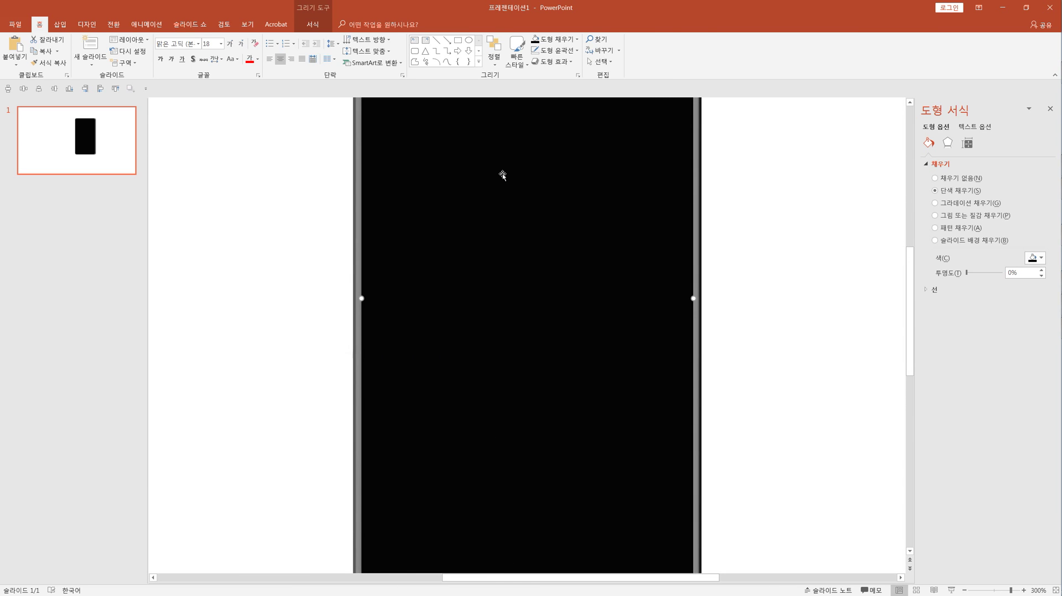
scroll(514, 426, "down", 1)
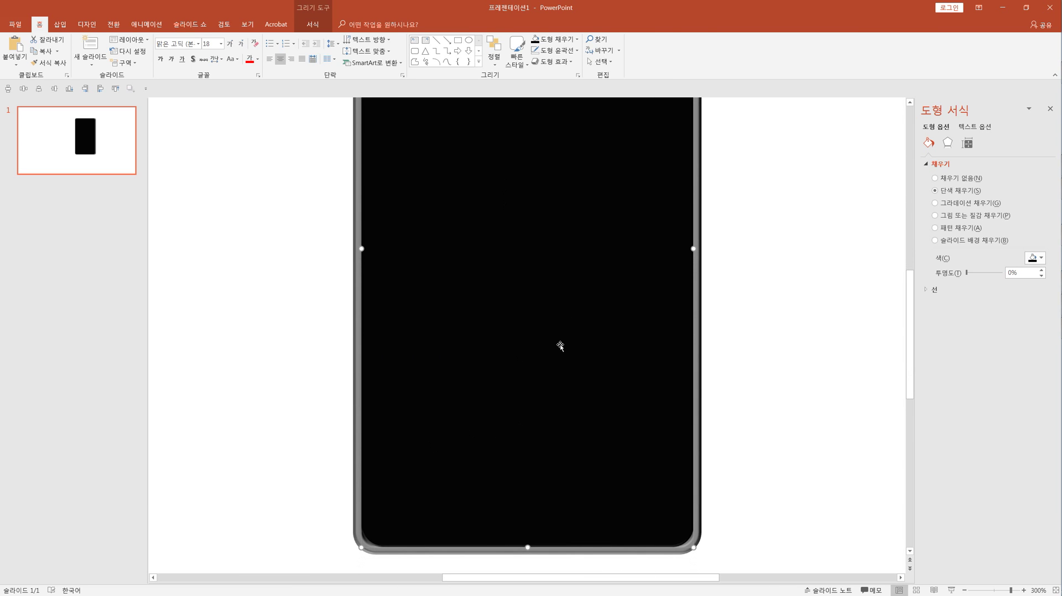
scroll(574, 327, "up", 2)
scroll(573, 326, "up", 3)
Nudge the black screen to sit evenly inside the grey frame, then zoom back out.
left_click(246, 305)
left_click(375, 250)
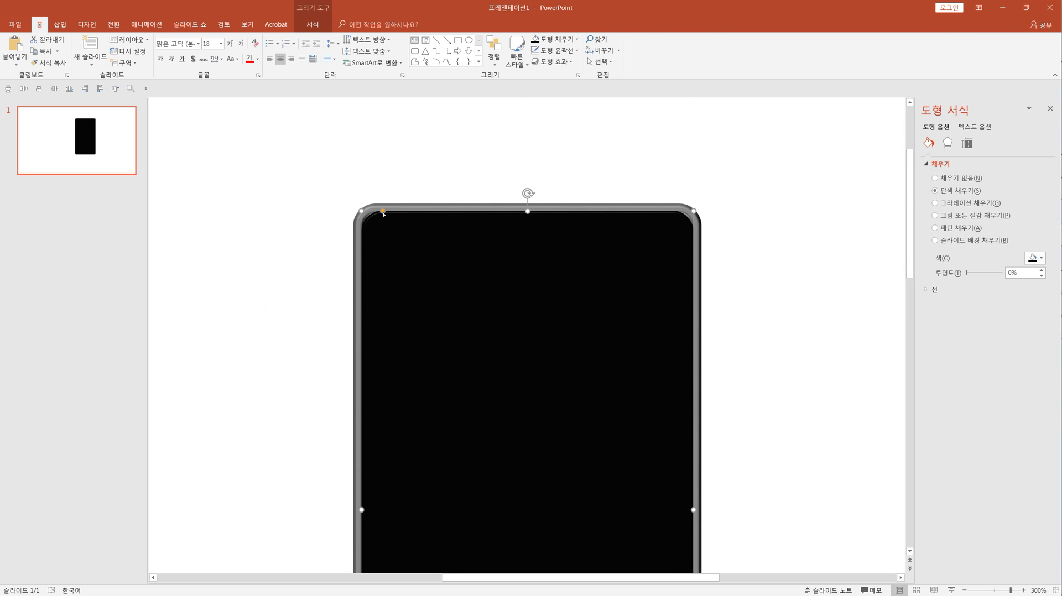
left_click_drag(384, 213, 380, 216)
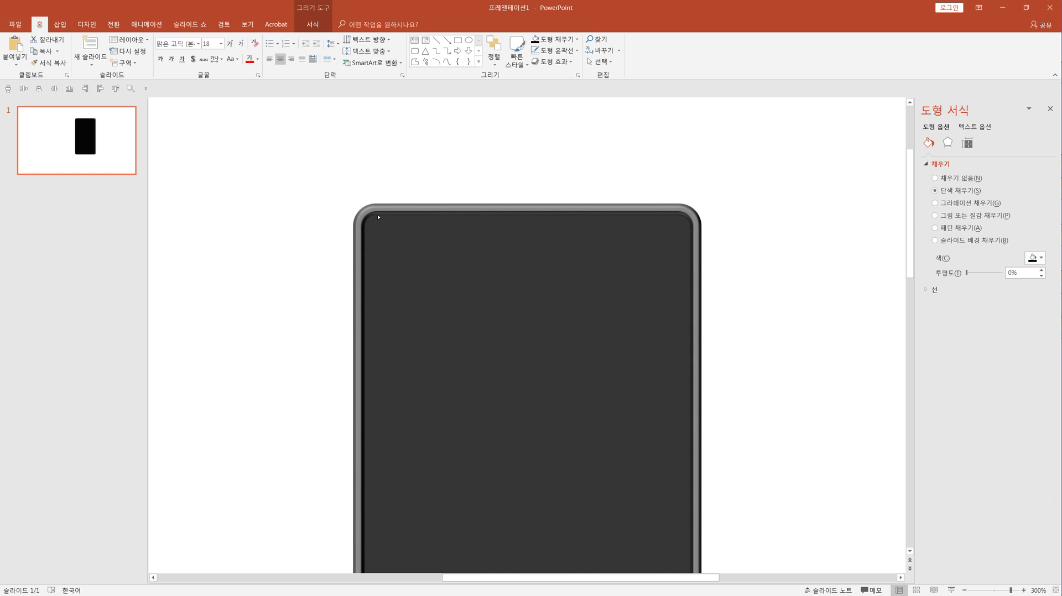
left_click(299, 256)
left_click(542, 392)
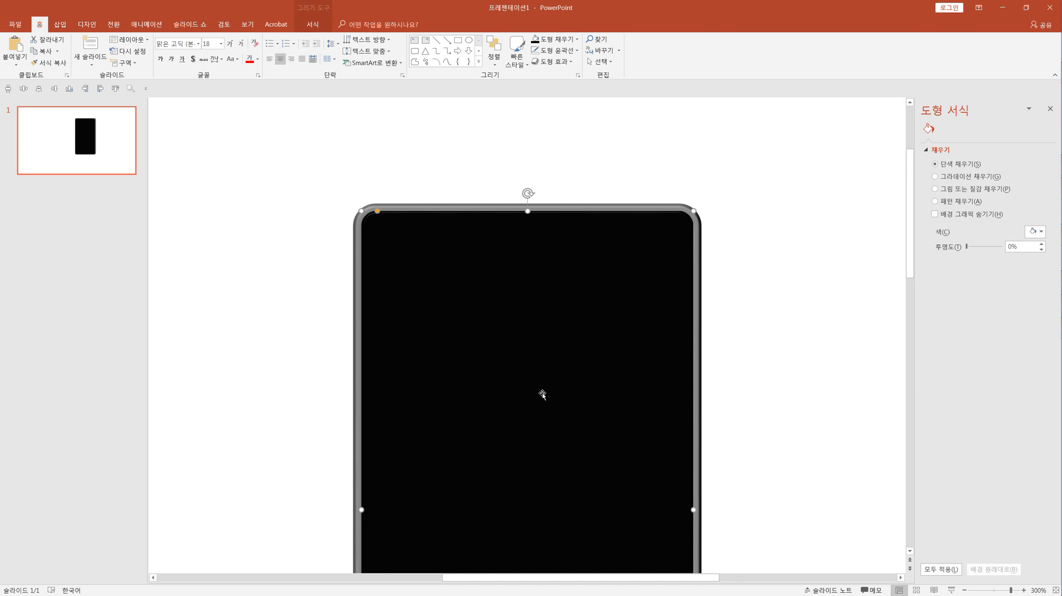
scroll(546, 396, "down", 5)
scroll(545, 395, "down", 2)
left_click(361, 323)
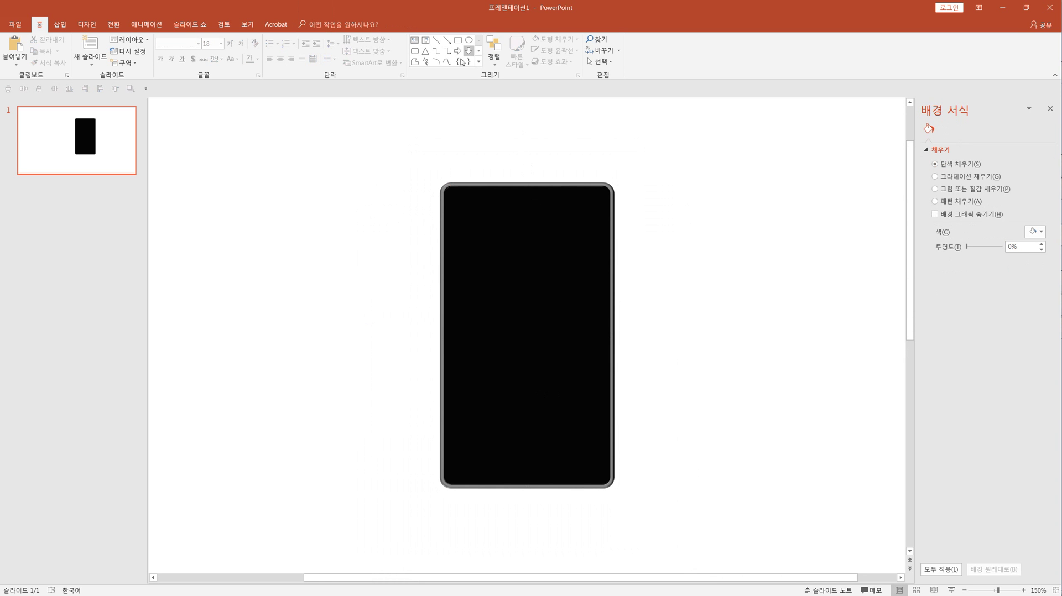
Draw a wide rounded bar above the phone and resize a copy into a small bar near its top left.
left_click(414, 51)
mouse_move(431, 113)
left_mouse_down()
mouse_move(524, 139)
mouse_move(686, 144)
left_mouse_up()
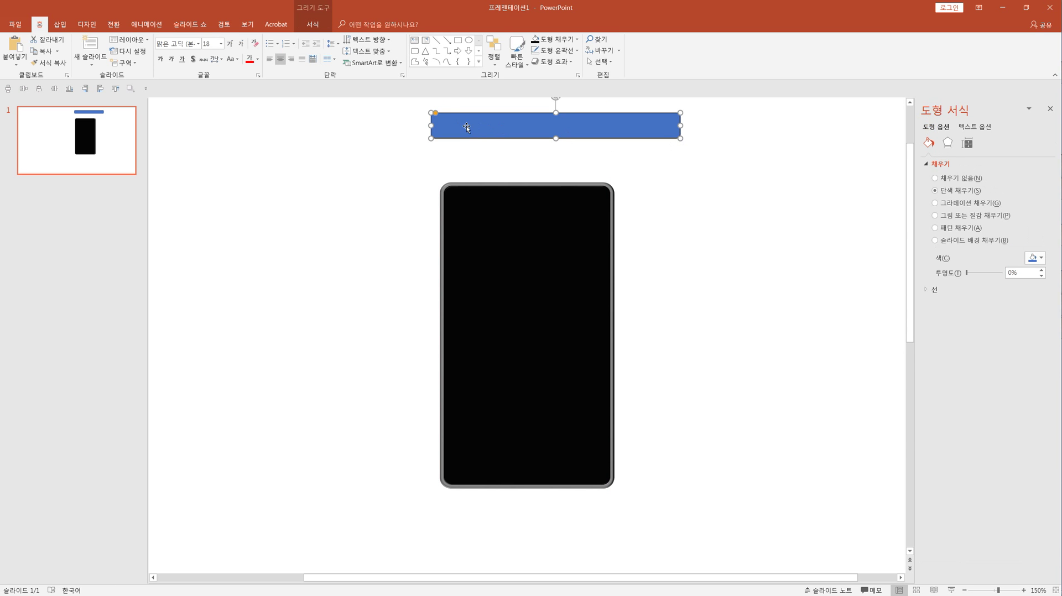
left_click_drag(468, 133, 423, 173)
mouse_move(572, 172)
left_mouse_down()
mouse_move(396, 172)
mouse_move(415, 162)
mouse_move(421, 177)
mouse_move(445, 164)
left_mouse_up()
Duplicate the small bar to sixteen, align top, distribute horizontally, and move the row into the wide bar.
left_click(423, 171)
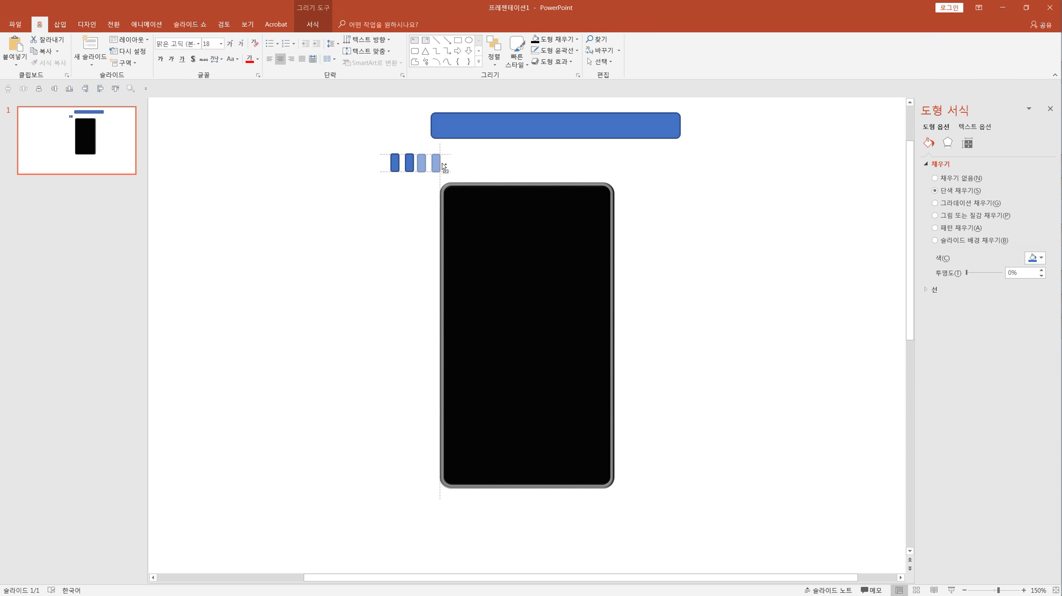
mouse_move(378, 146)
left_mouse_down()
mouse_move(442, 175)
mouse_move(502, 164)
left_mouse_up()
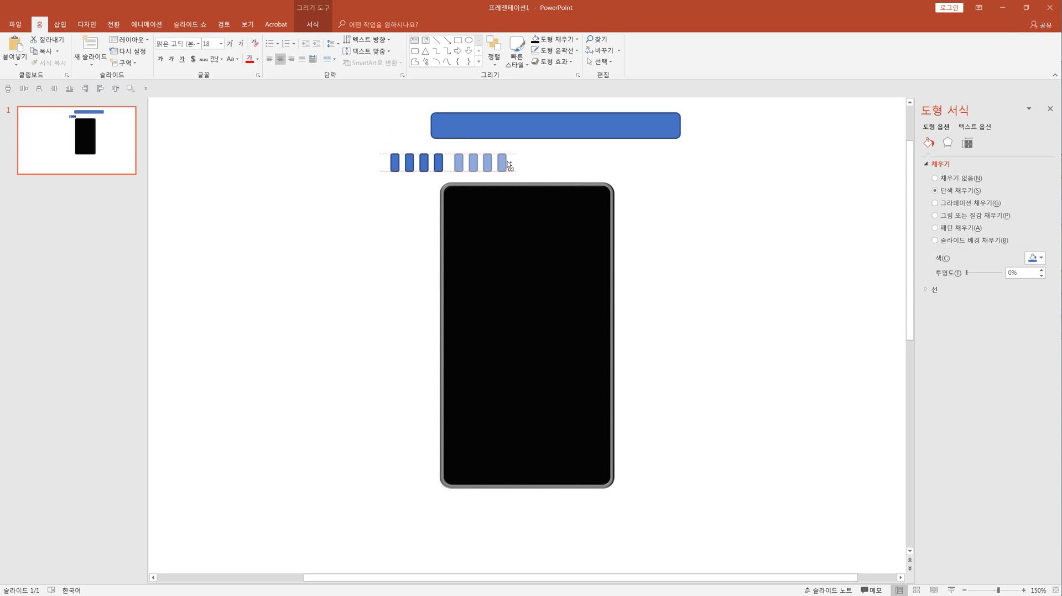
mouse_move(356, 135)
left_mouse_down()
mouse_move(499, 172)
mouse_move(618, 170)
mouse_move(636, 206)
left_mouse_up()
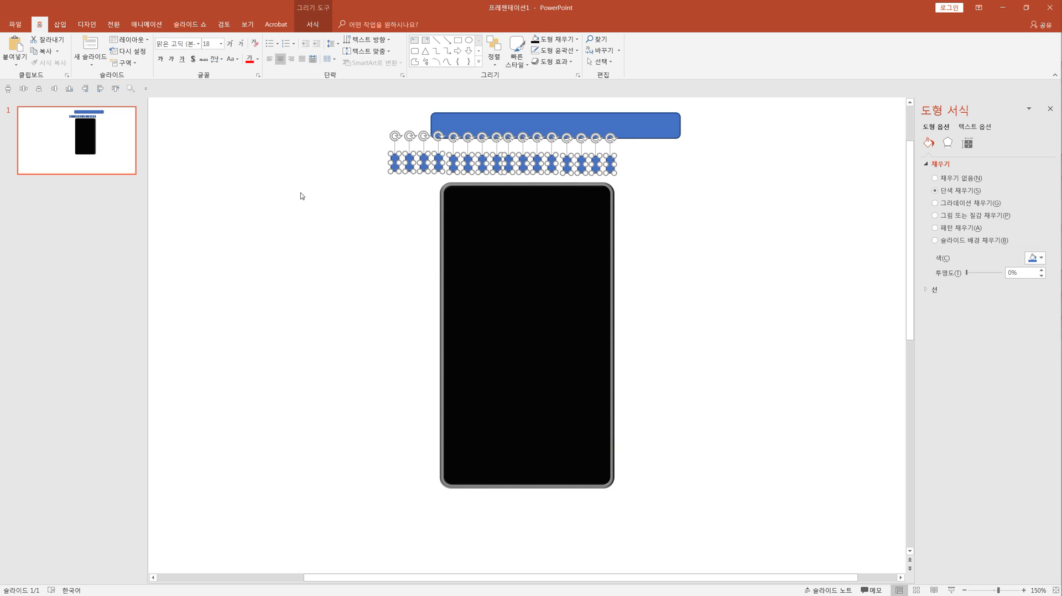
left_click(54, 90)
left_click(24, 90)
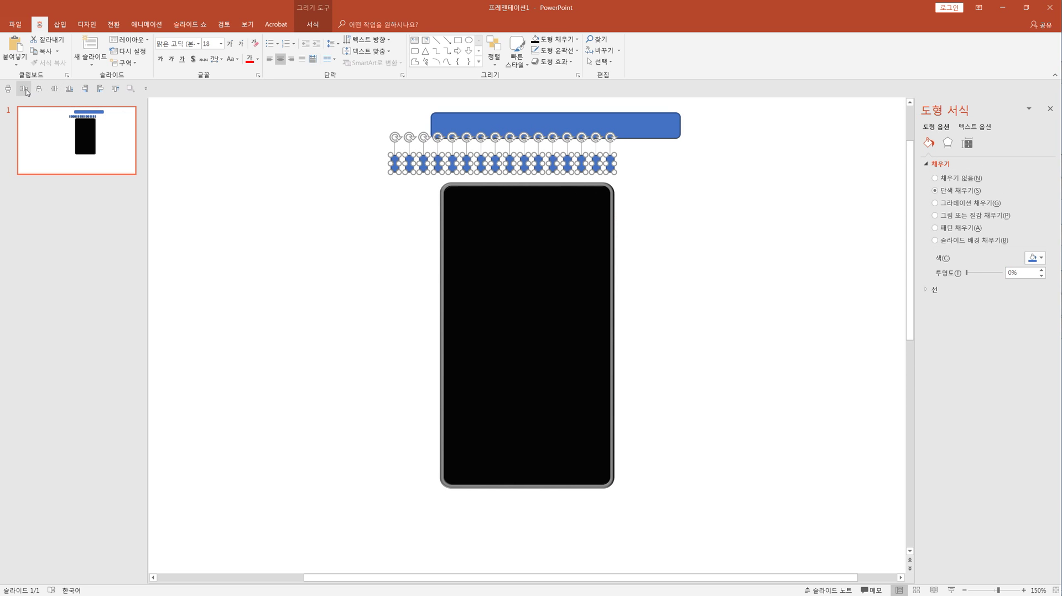
left_click_drag(399, 164, 449, 126)
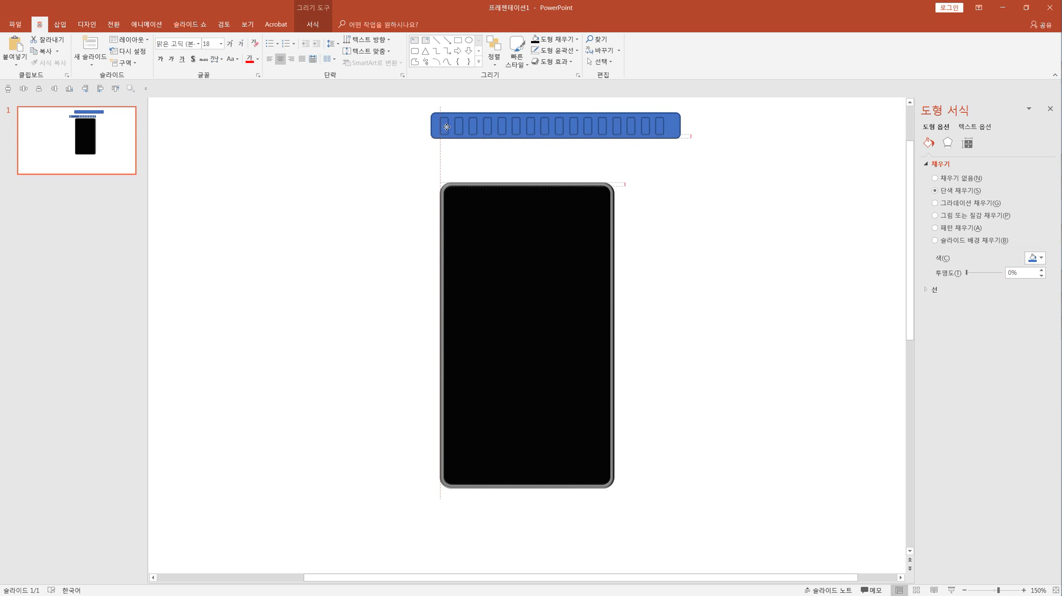
Centre the row of small bars and make the wide blue bar narrower.
left_click_drag(446, 127, 445, 127)
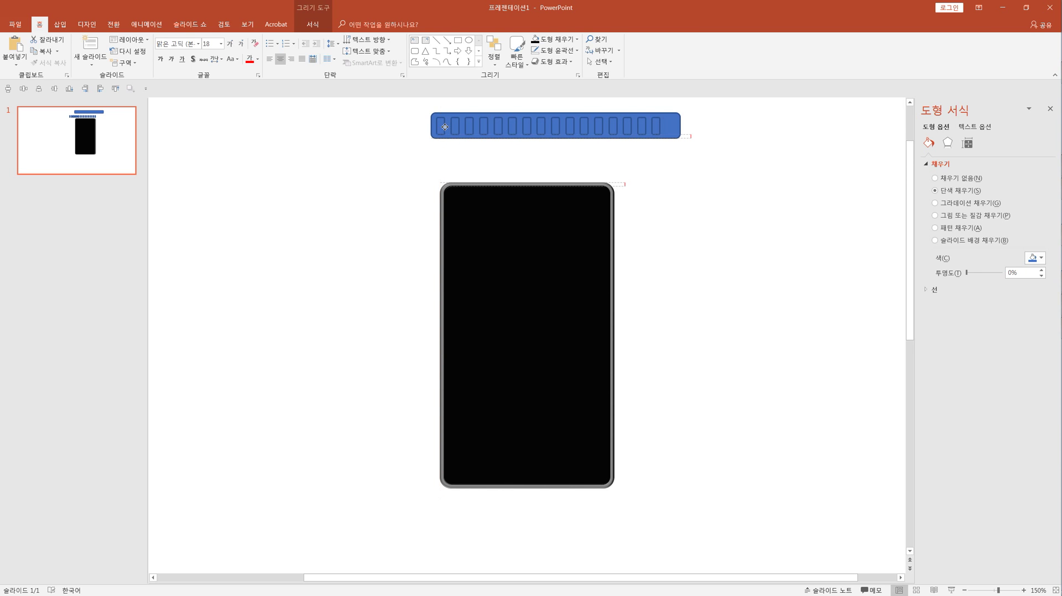
left_click(679, 130)
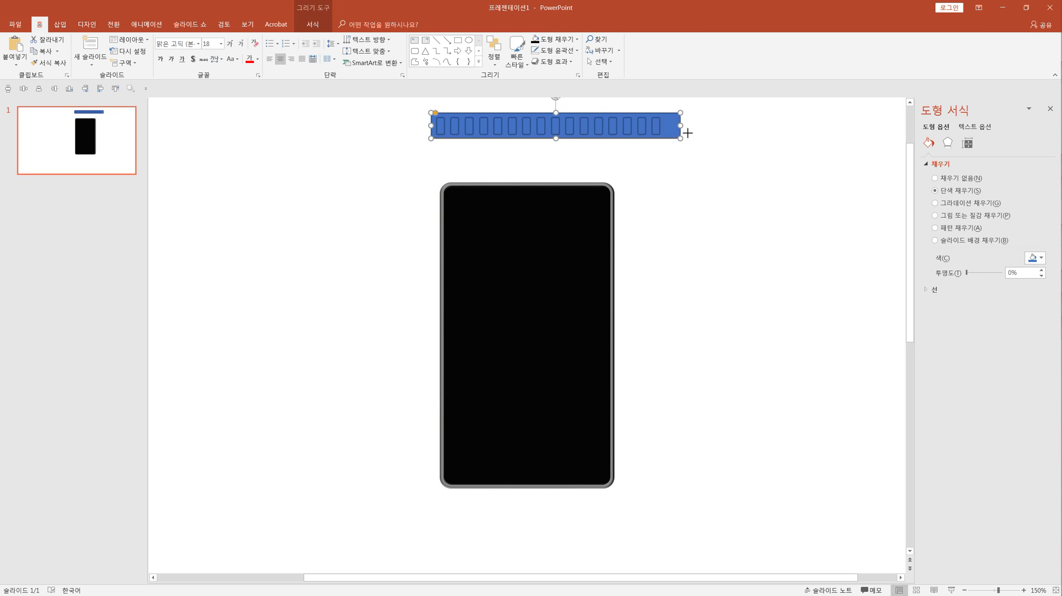
left_click_drag(687, 132, 673, 133)
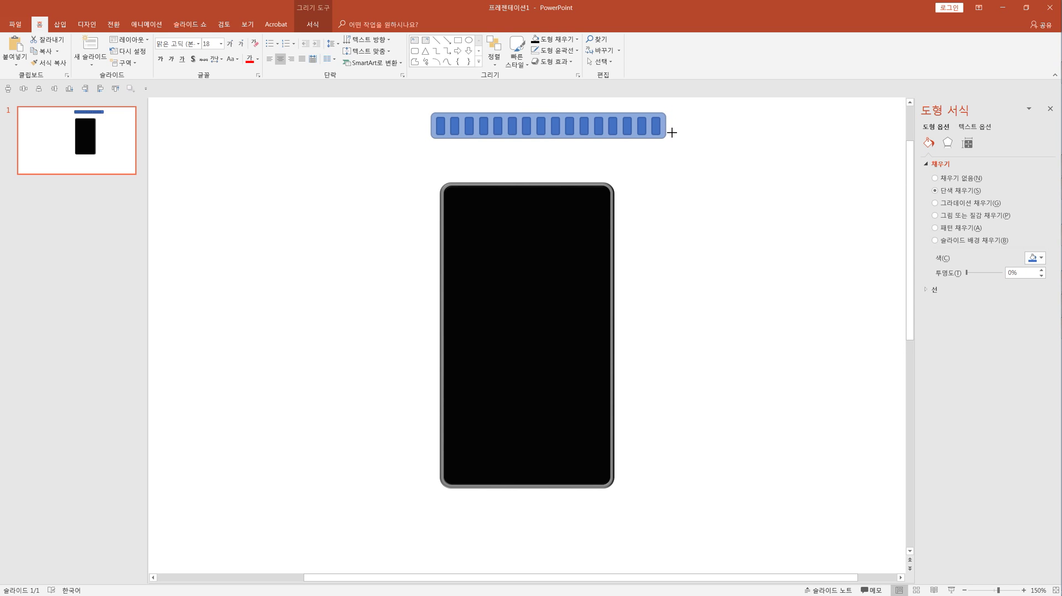
Select the blue bar with all small bars and apply Merge Shapes > Combine.
left_click_drag(687, 166, 375, 98)
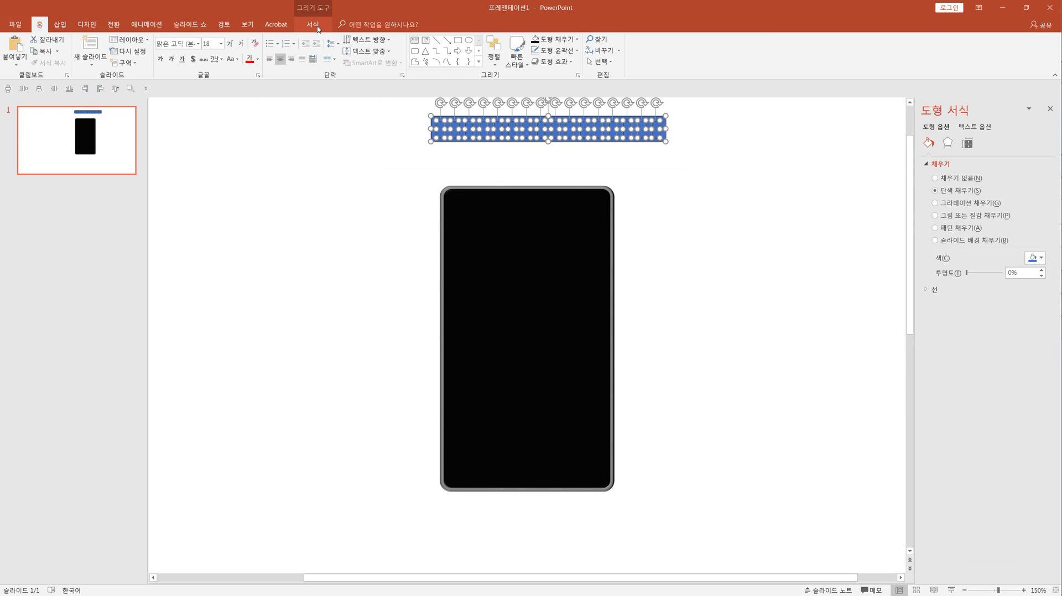
left_click(312, 25)
left_click(114, 62)
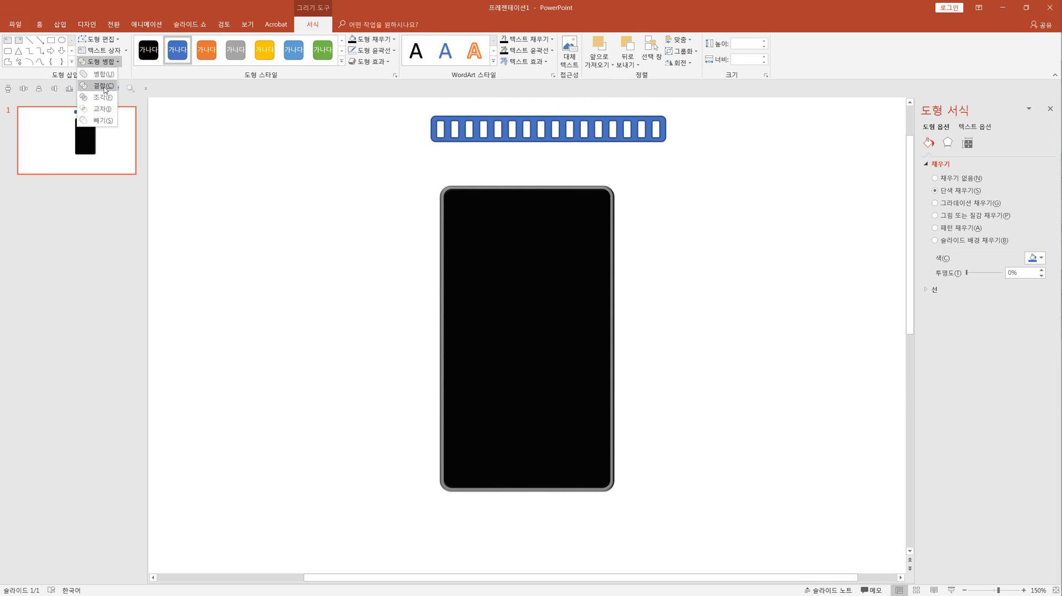
left_click(182, 135)
left_click(182, 134)
left_click_drag(402, 105, 690, 143)
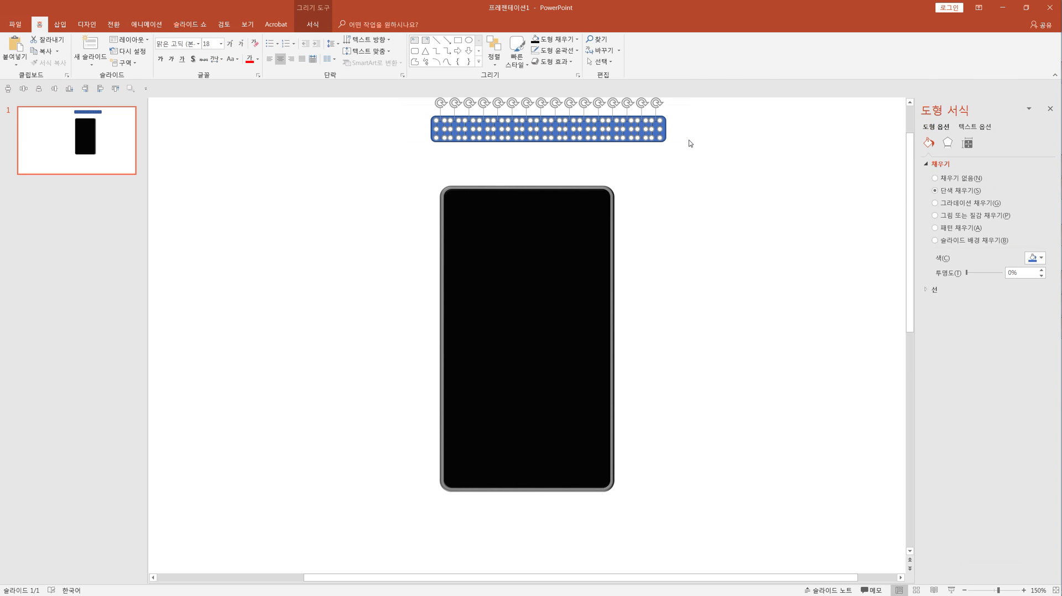
left_click(690, 144)
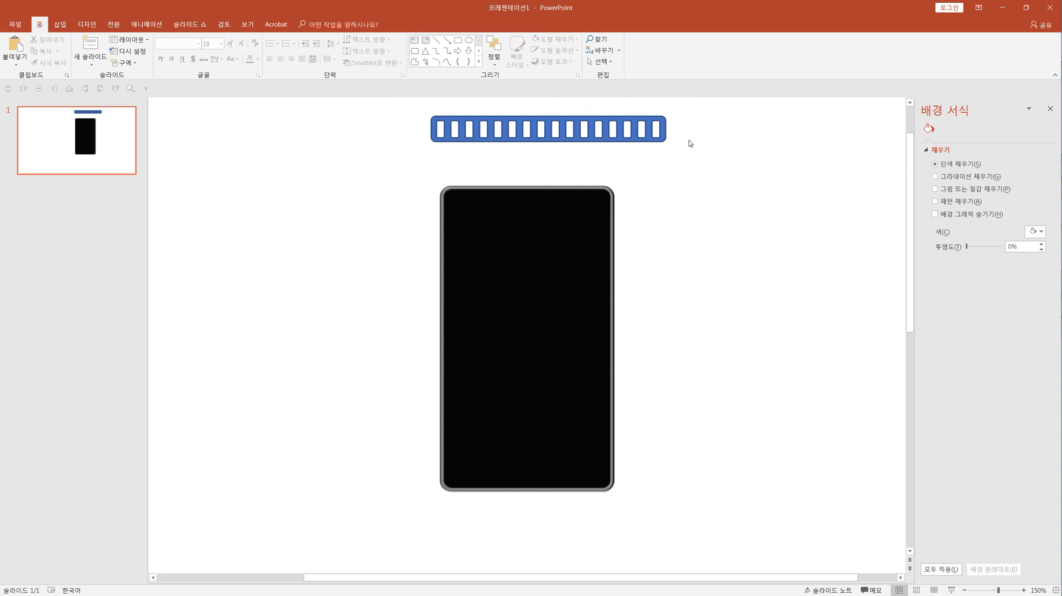
Shrink the grille to a narrow strip and fill it black.
left_click(621, 130)
left_click_drag(668, 116, 615, 136)
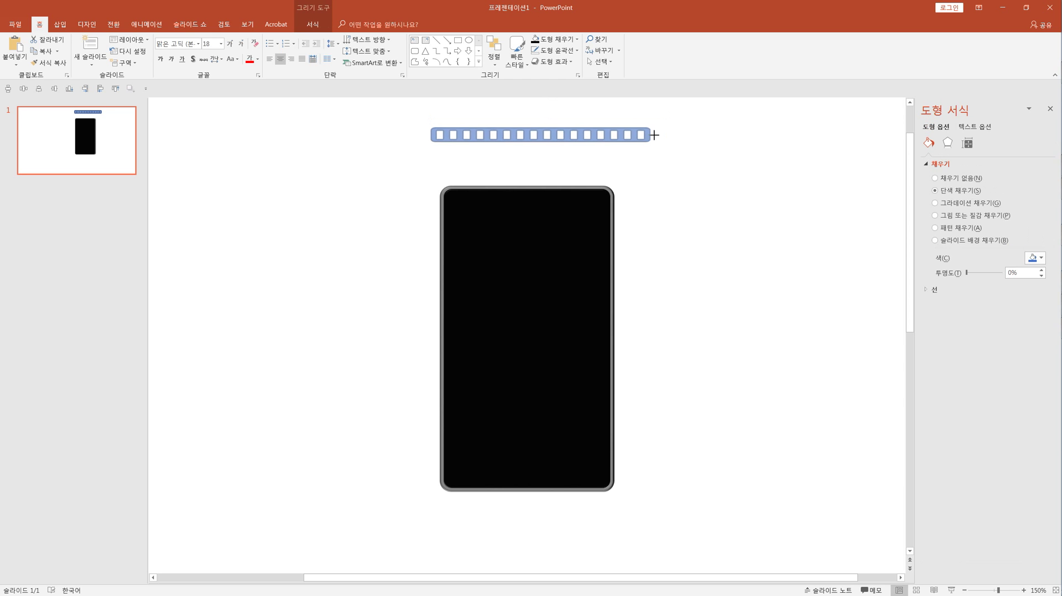
left_click_drag(581, 141, 504, 141)
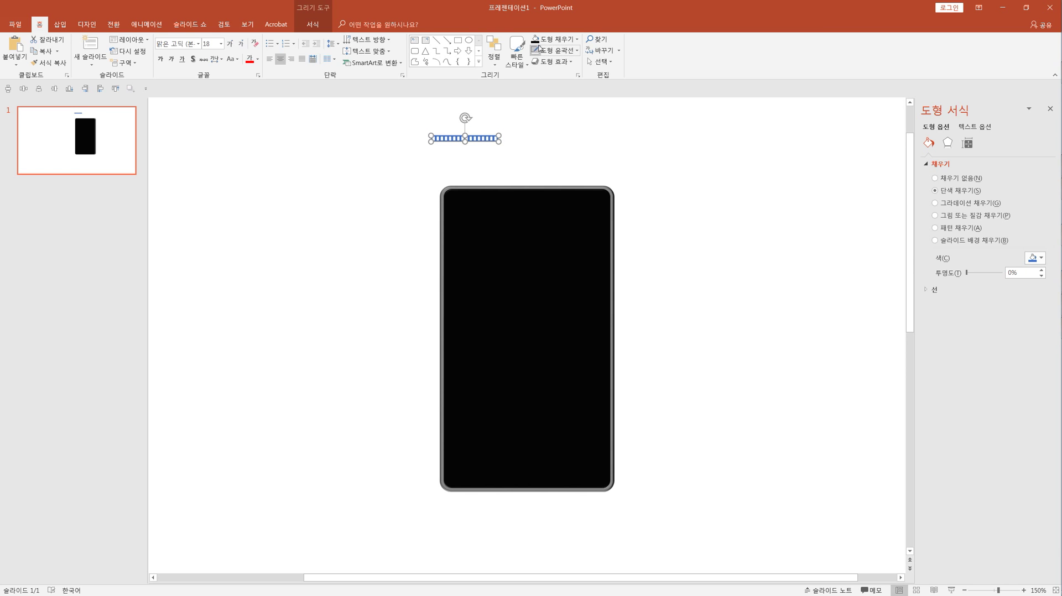
left_click(559, 39)
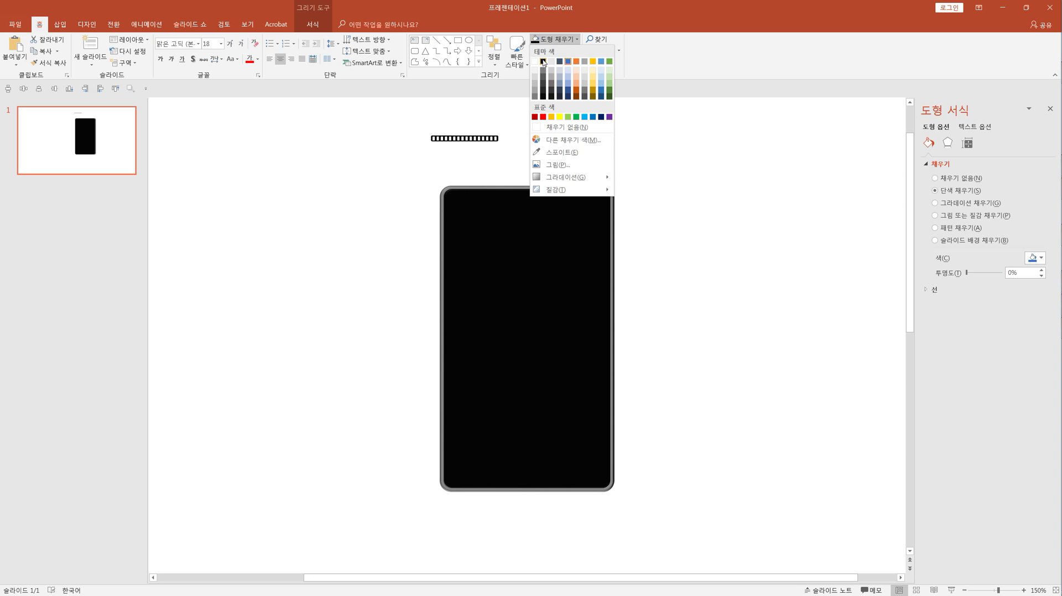
left_click(544, 61)
left_click(948, 143)
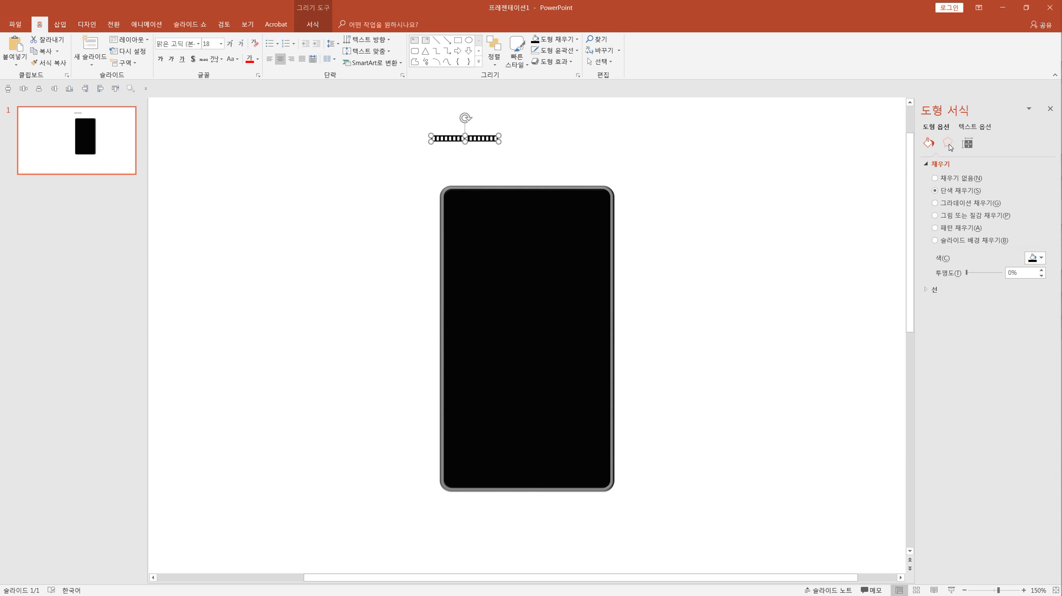
Give the grille a Slope top bevel 1 pt wide and 1 pt high with a dark material.
left_click(952, 242)
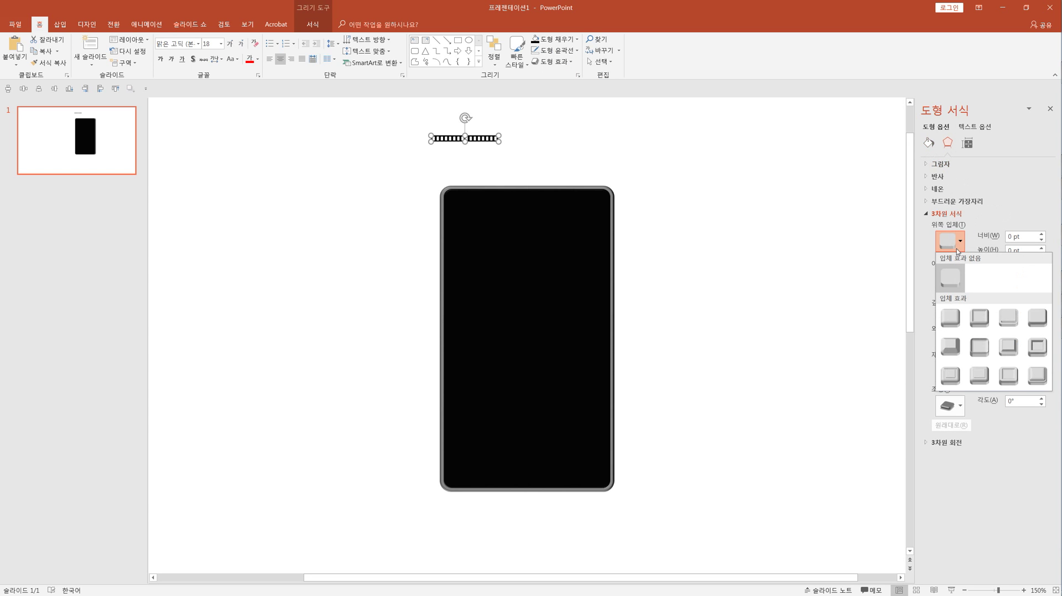
left_click(1036, 328)
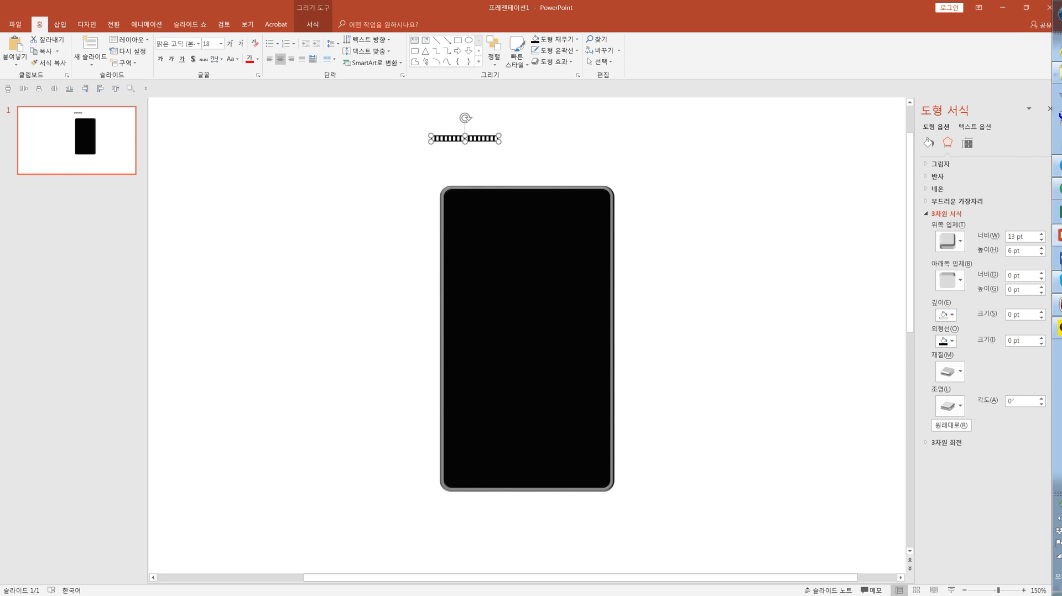
left_click(1037, 244)
type("1")
key("Tab")
type("1")
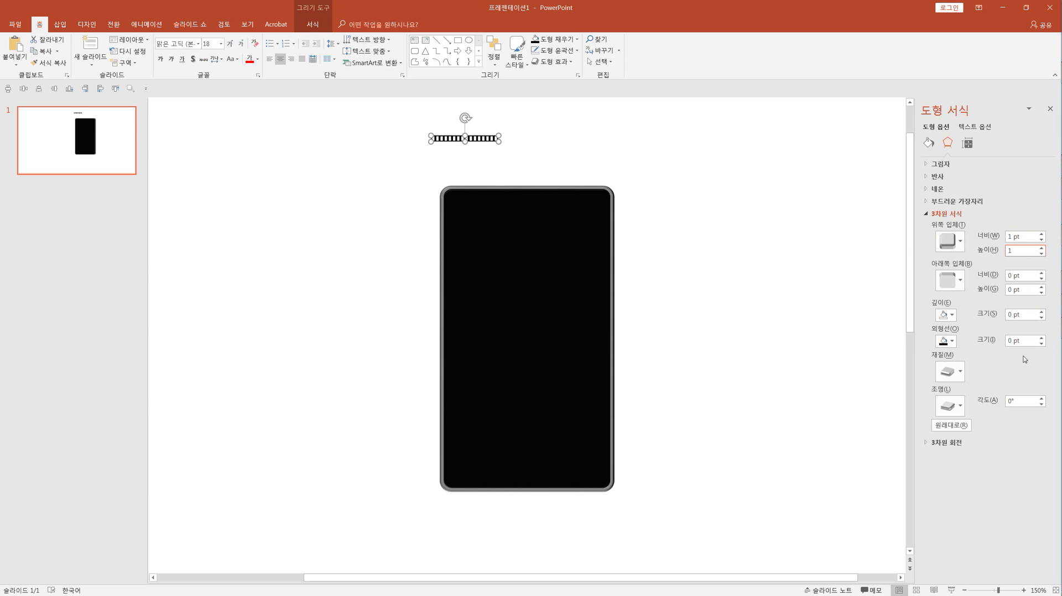
left_click(948, 371)
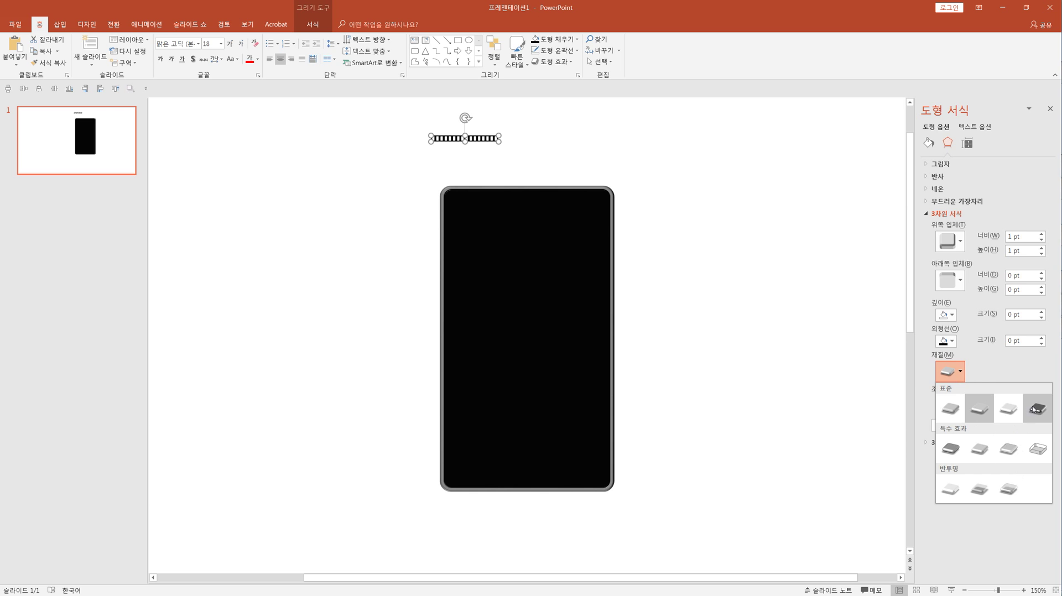
left_click(1033, 409)
Move the grille to the centre of the phone's top edge.
left_click(523, 161)
mouse_move(488, 143)
left_mouse_down()
mouse_move(552, 203)
mouse_move(533, 204)
left_mouse_up()
left_click(550, 172)
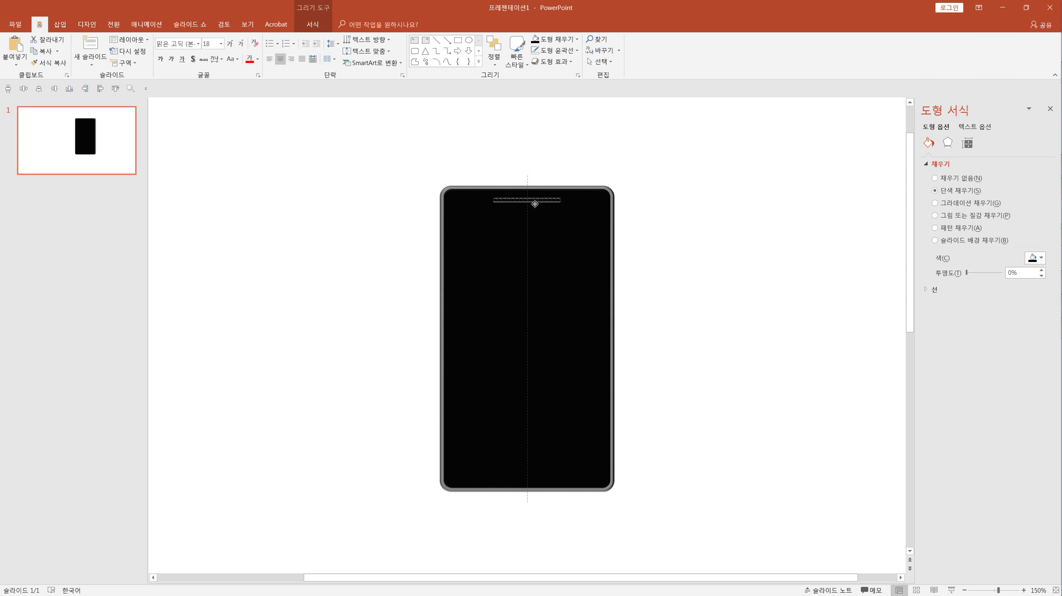
left_click(582, 151)
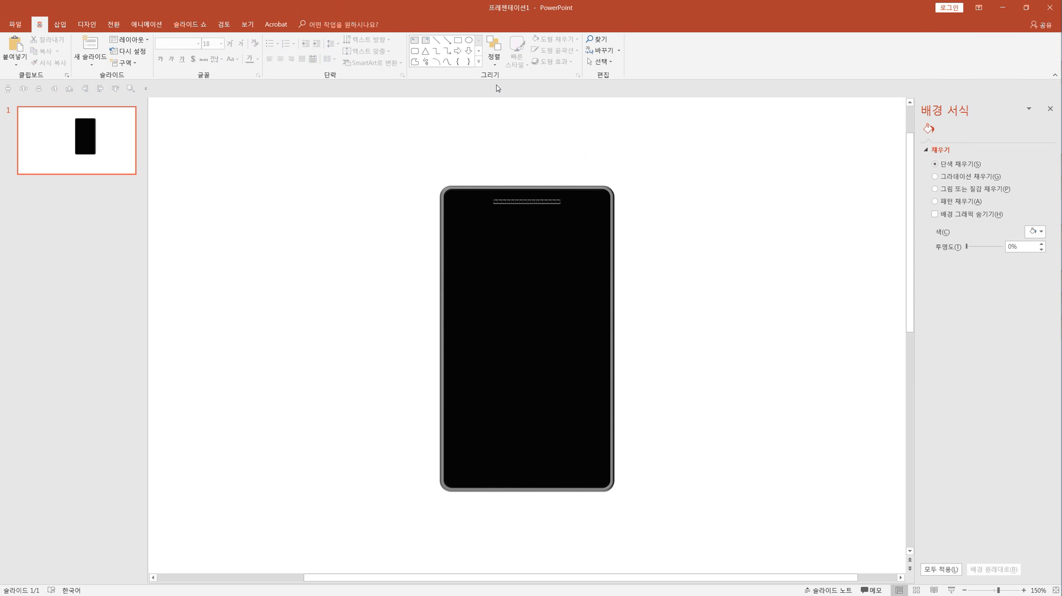
Insert a blue circle beside the phone's top corner and duplicate it to the left.
left_click(469, 40)
left_click(366, 140)
left_click_drag(395, 174, 320, 186, "ctrl")
Resize the right blue circle to 0.4 × 0.4 cm as the camera dot.
left_click(414, 169)
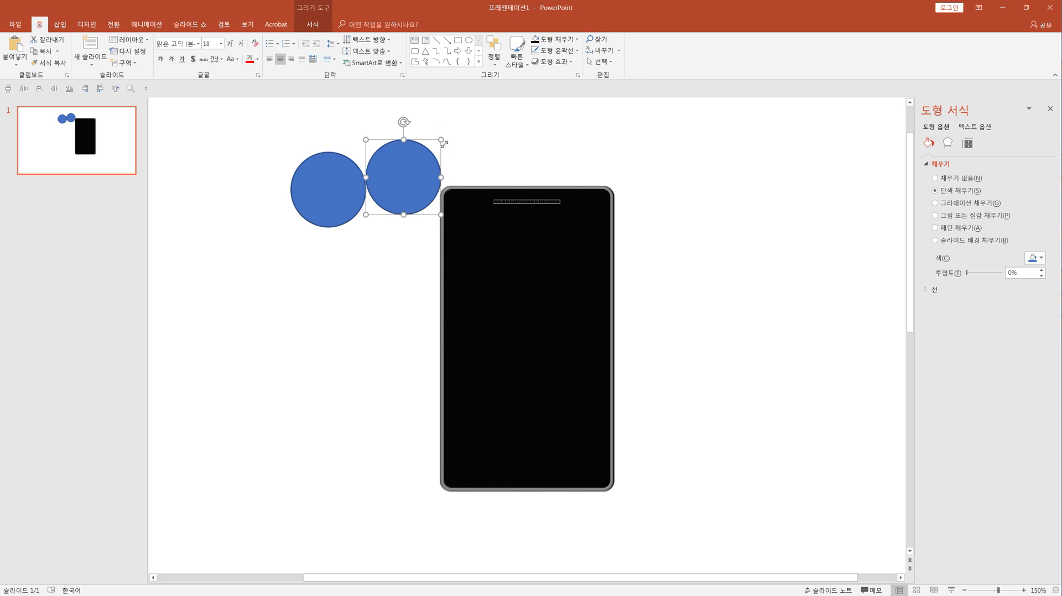
left_click(313, 24)
left_click(735, 45)
type("0")
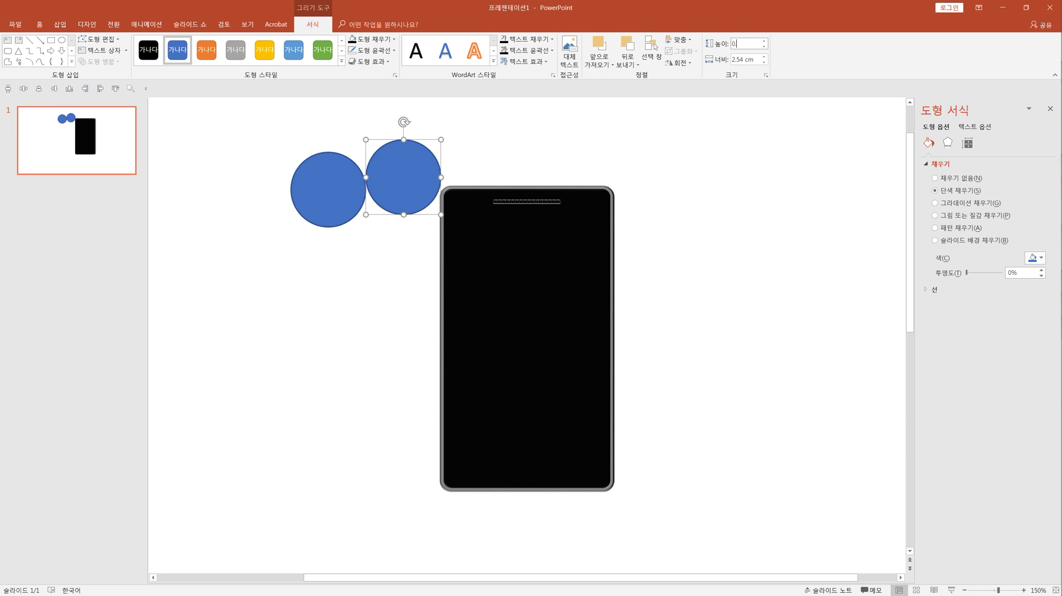
type(".4")
key("Return")
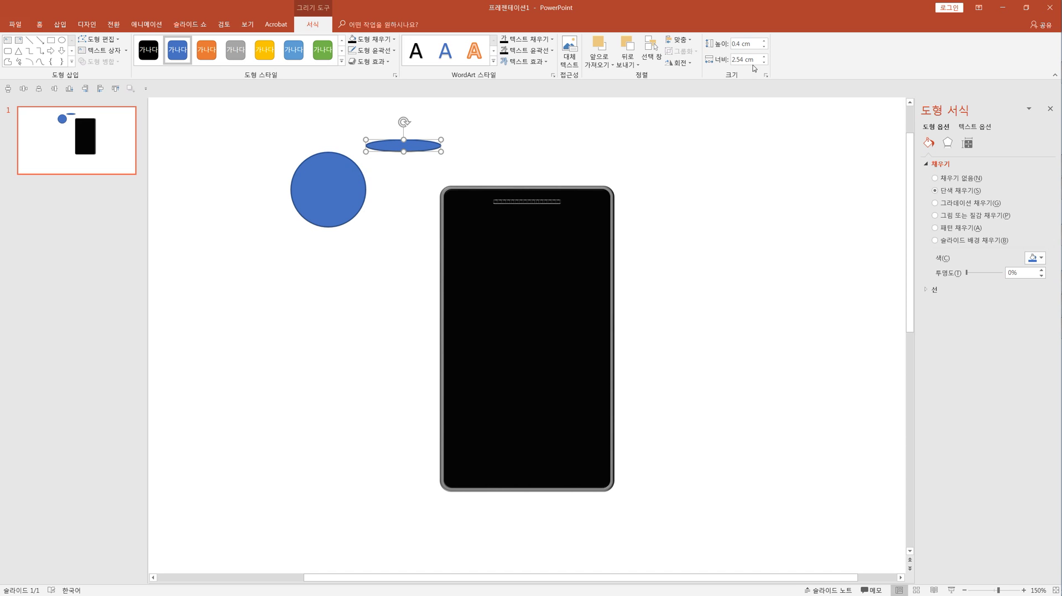
left_click(754, 62)
type("0.4")
key("Return")
Shrink the left circle to a 0.1 × 0.1 cm dot and select both dots.
left_click(342, 189)
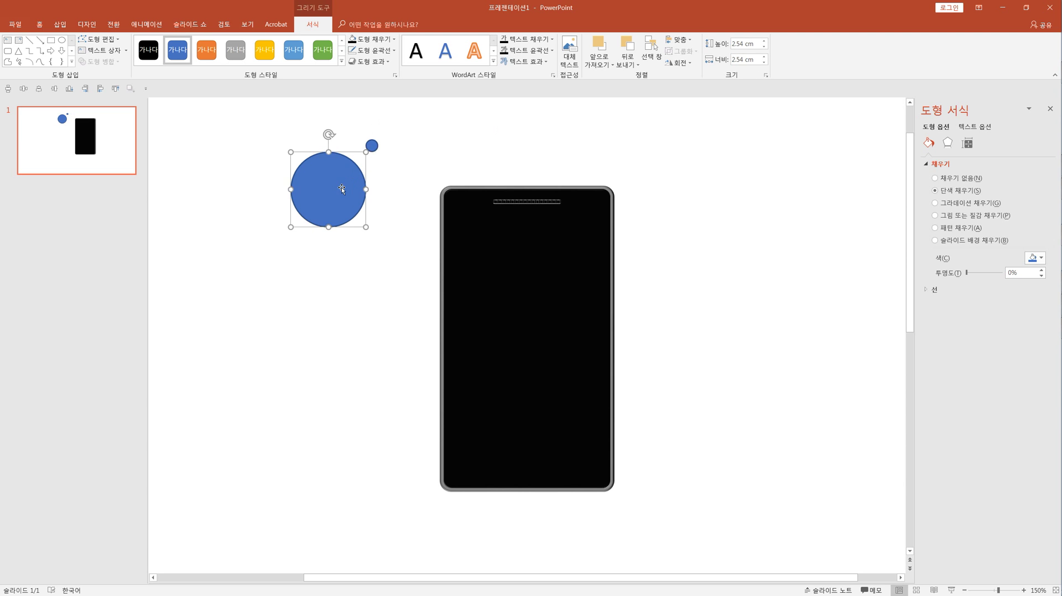
left_click(741, 43)
type("0.1")
key("Return")
left_click(746, 61)
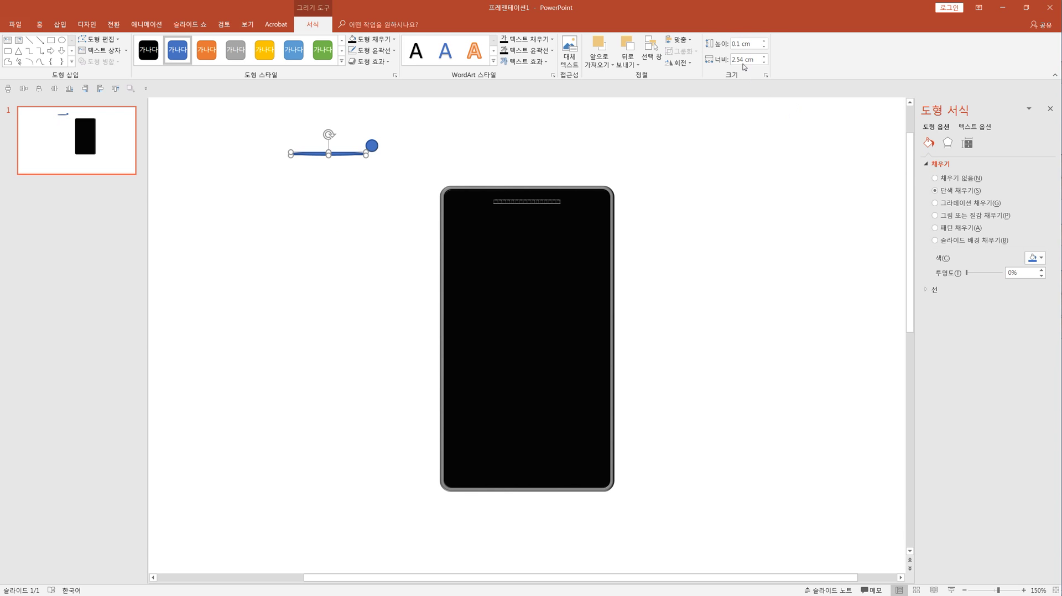
type("0.1")
key("Return")
left_click(332, 175)
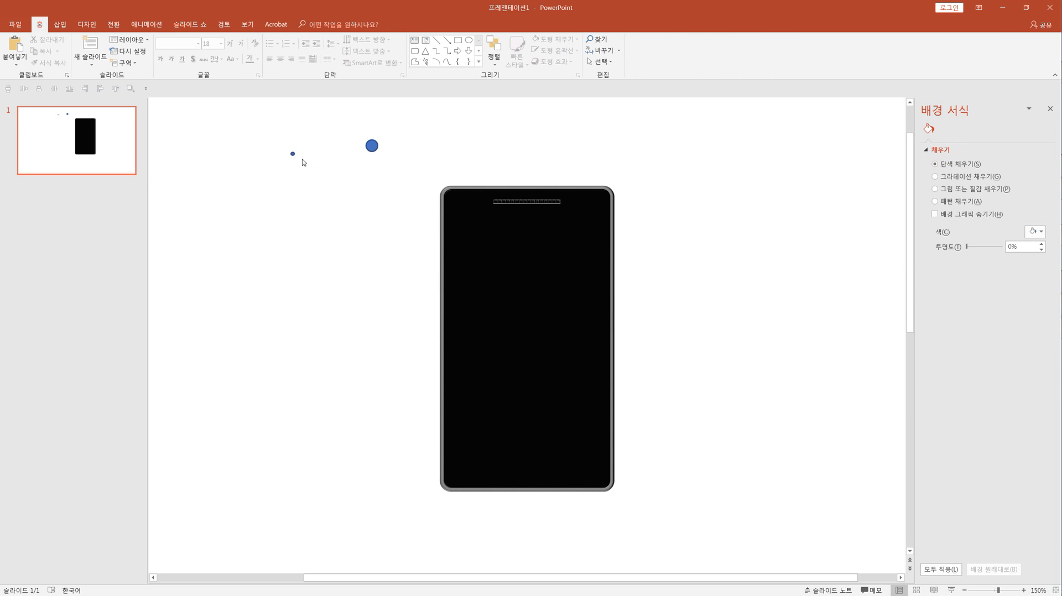
left_click_drag(263, 127, 382, 186)
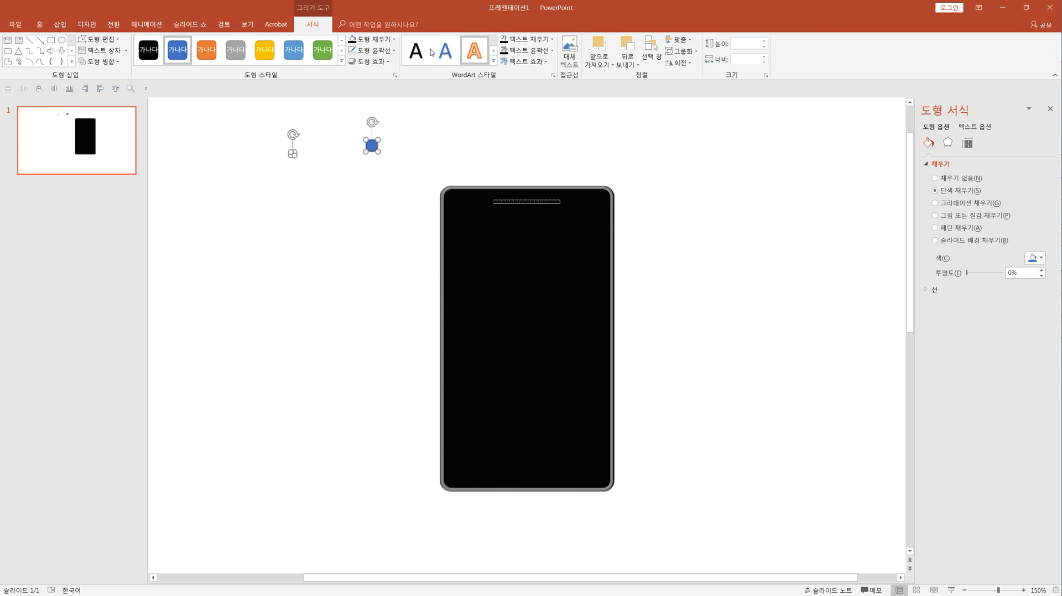
Remove the outline from both dots.
left_click(378, 51)
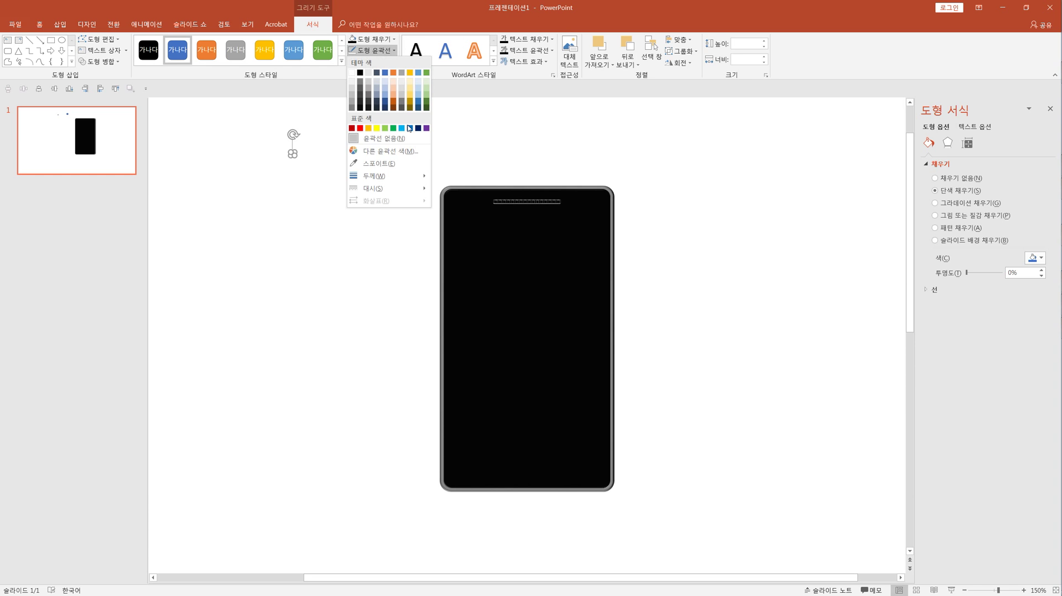
left_click(382, 137)
left_click(302, 195)
Fill the larger dot grey and the tiny dot black.
left_click(372, 146)
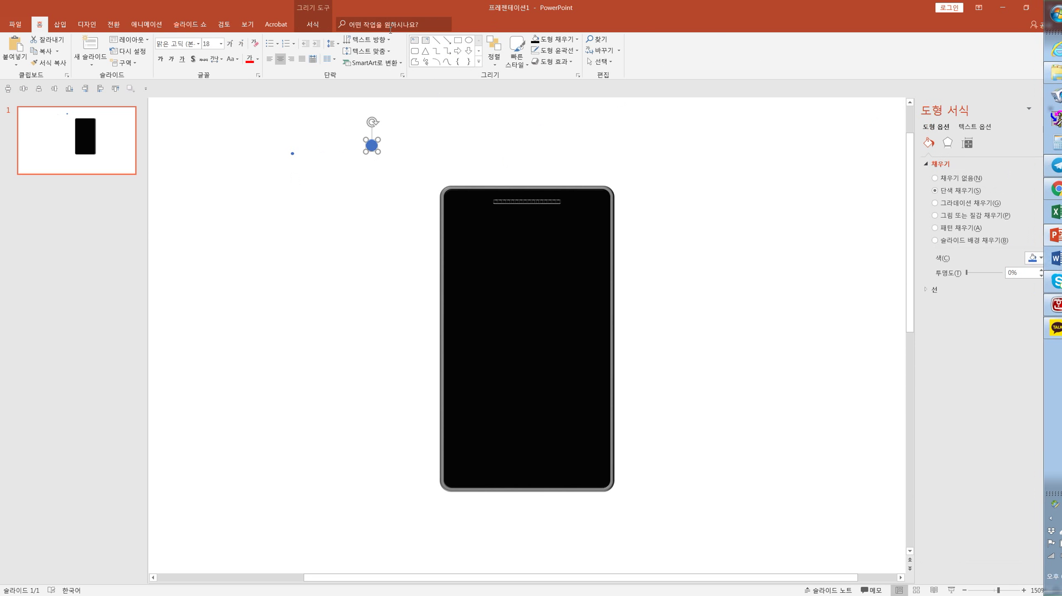
left_click(552, 40)
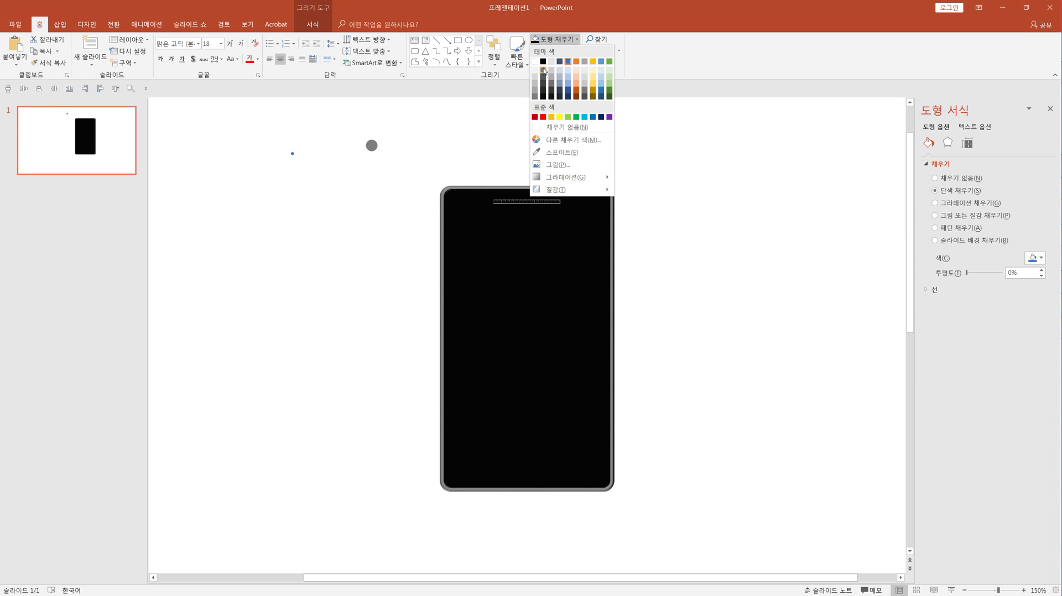
left_click(543, 70)
left_click_drag(251, 112, 304, 166)
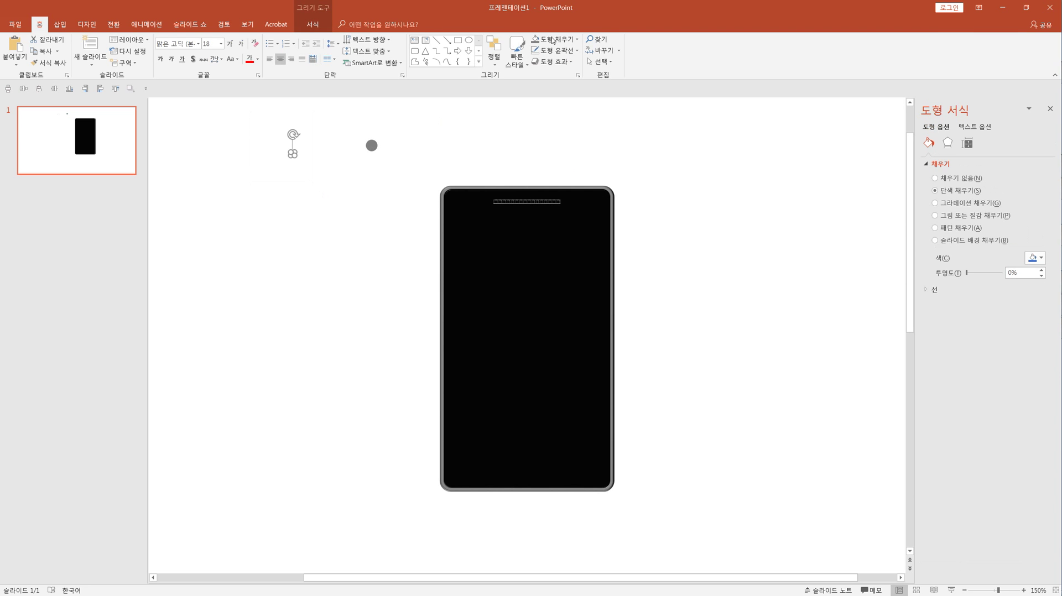
left_click(535, 42)
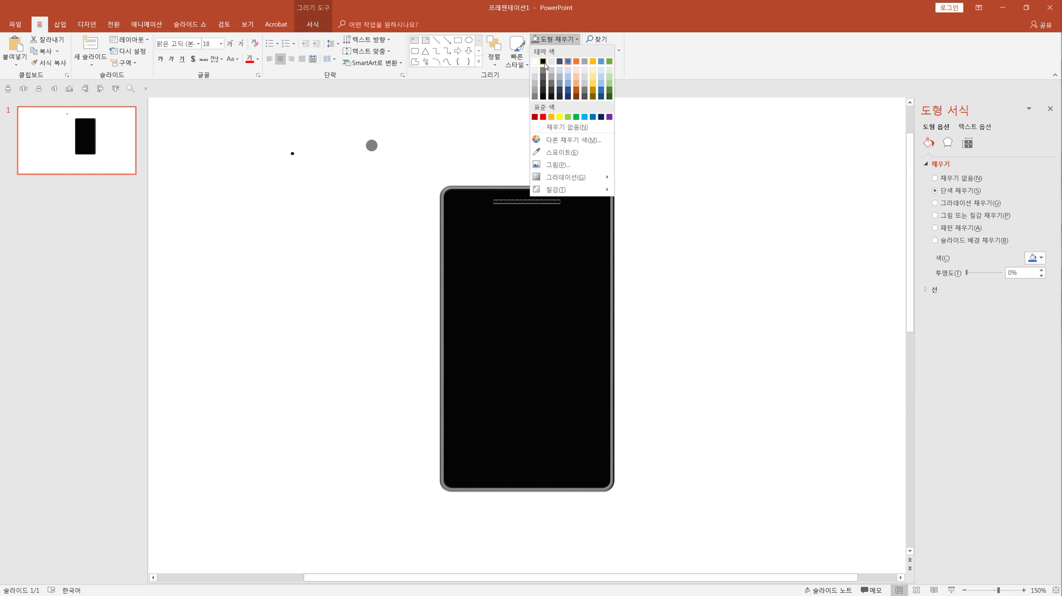
left_click(544, 65)
left_click(447, 123)
Show the 3-D Format settings in the Effects pane for the grey dot.
left_click(372, 146)
mouse_move(1060, 221)
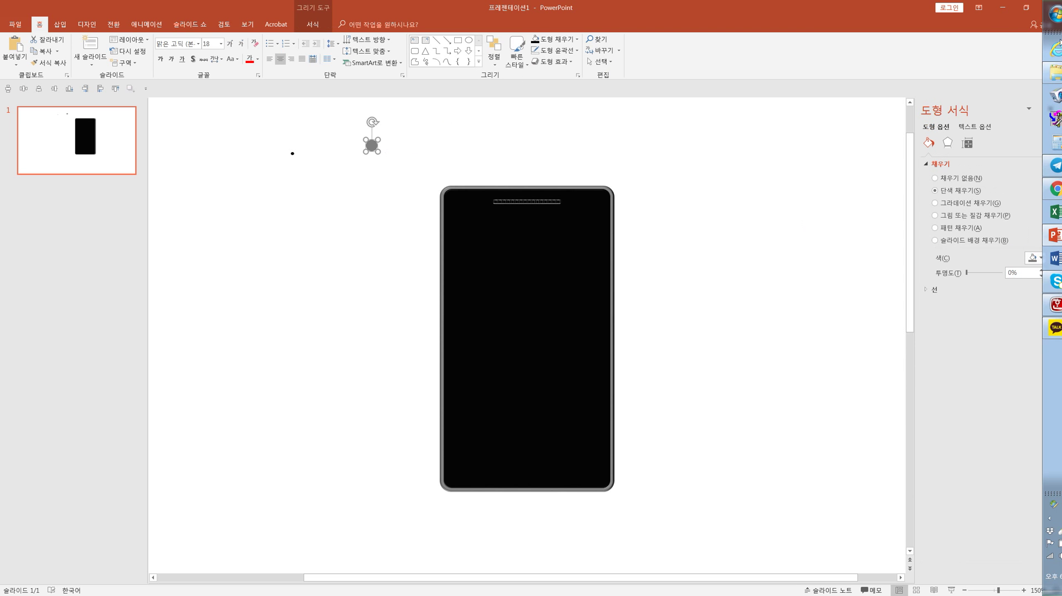
left_click(947, 143)
left_click(947, 213)
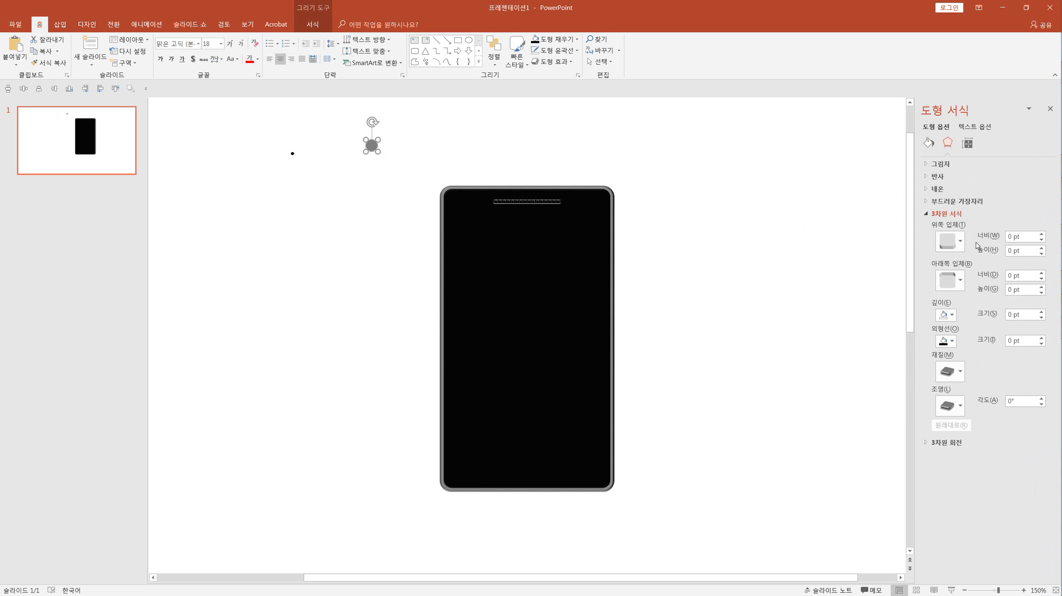
Give the grey dot a Top Bevel preset at 2.5 pt width and 1 pt height.
left_click(951, 243)
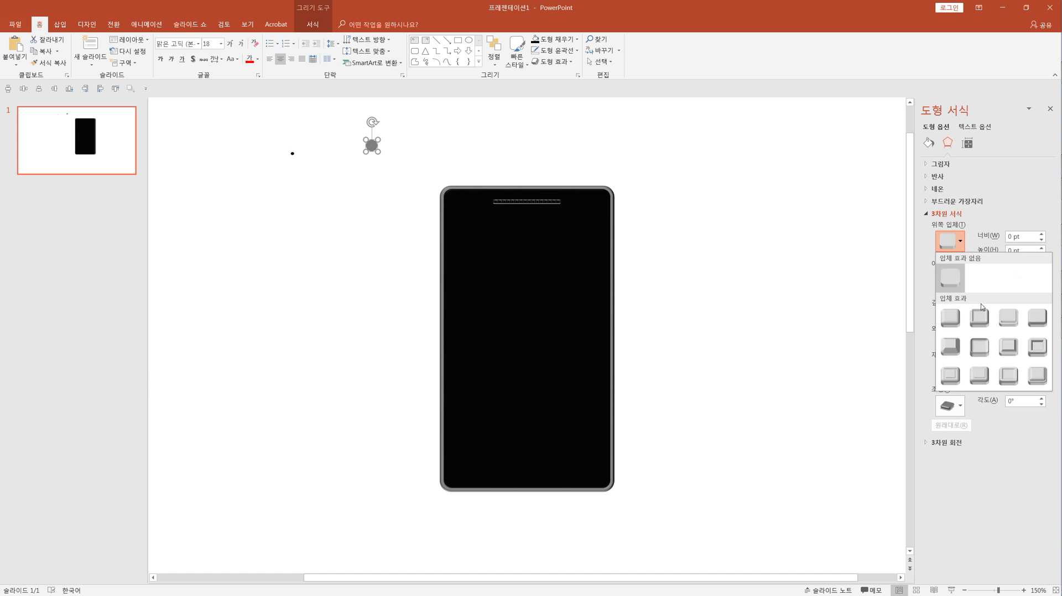
left_click(979, 347)
left_click(1042, 240)
left_click(1042, 241)
left_click(1042, 240)
left_click(1042, 240)
left_click(1042, 240)
left_click(1042, 240)
left_click(1042, 240)
left_click(1042, 254)
left_click(1042, 254)
left_click(1042, 254)
left_click(1042, 254)
left_click(1042, 254)
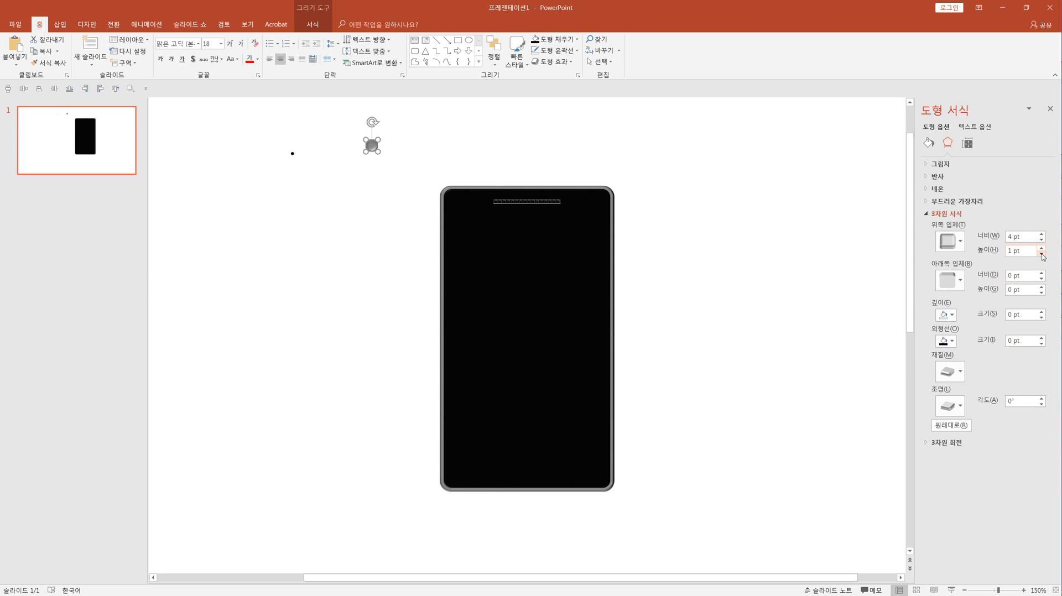
left_click(1042, 240)
left_click(1042, 240)
left_click(1042, 233)
left_click_drag(257, 145, 335, 180)
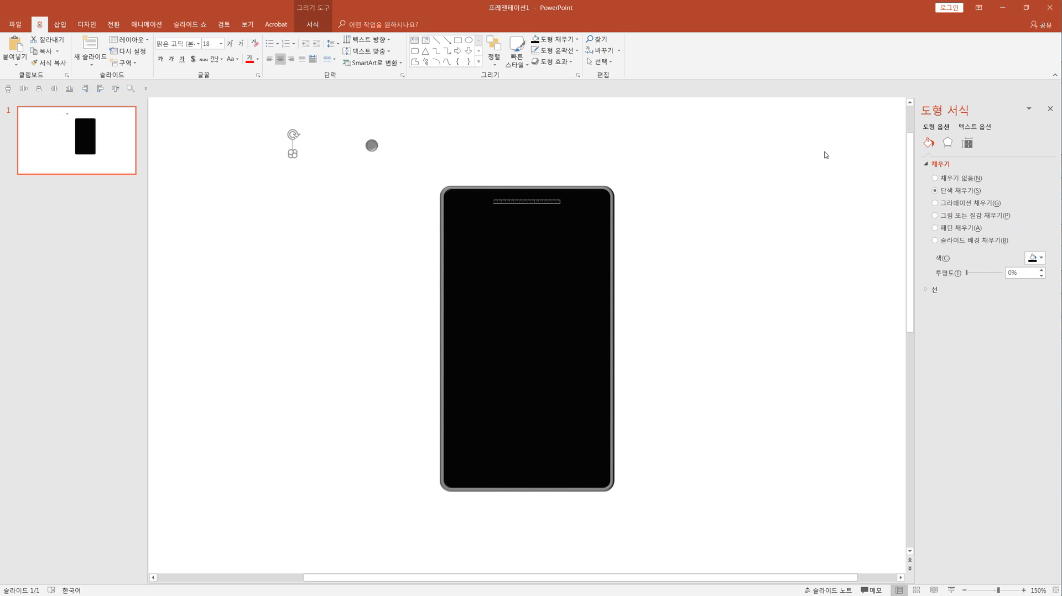